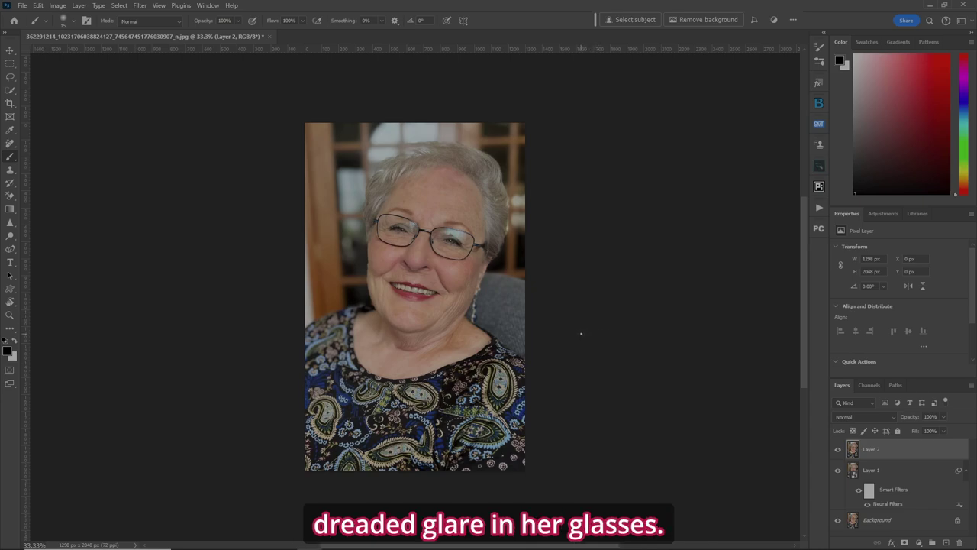
Zoom in, paint a Quick Mask over the glare on both grandmother's lenses, and convert it to a selection.
key("ctrl+plus")
key("ctrl+plus")
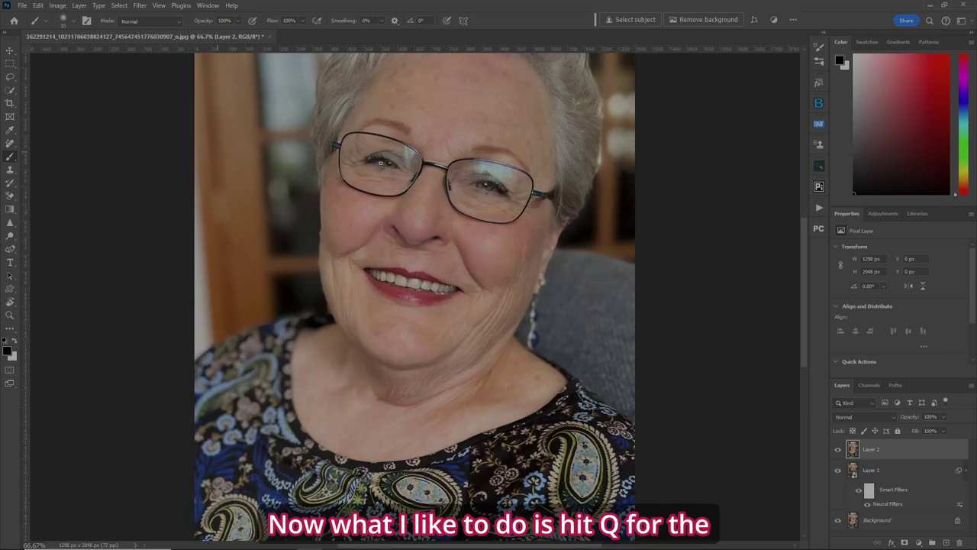
key("q")
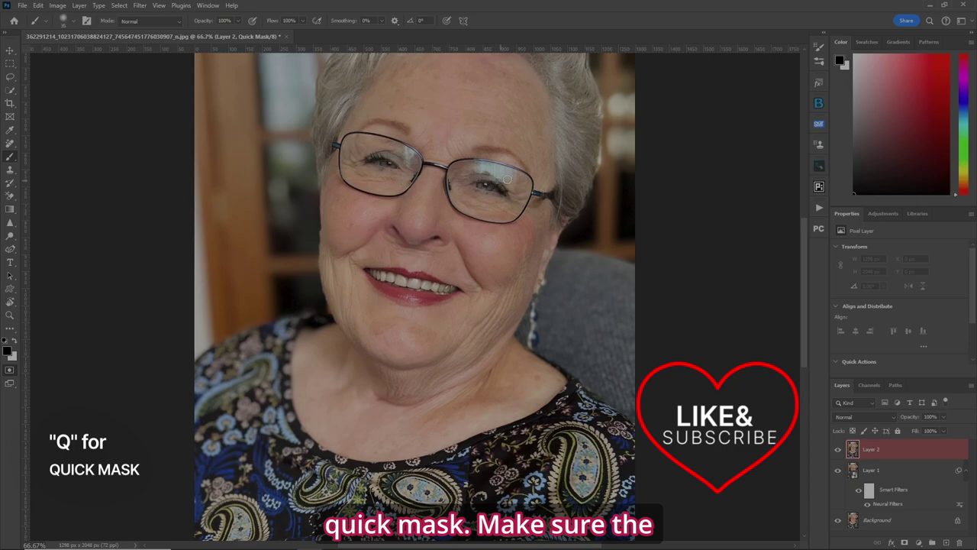
key("bracketright")
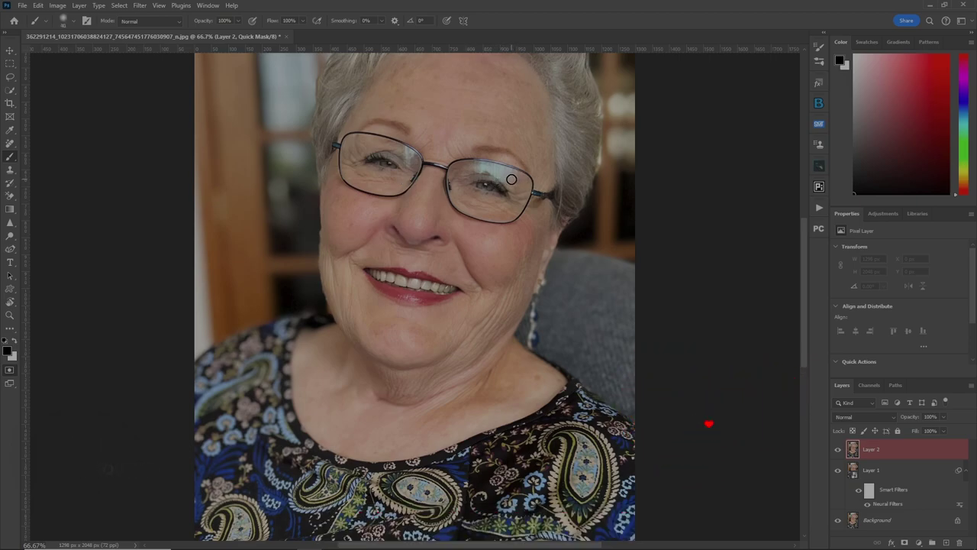
left_click_drag(512, 180, 513, 178)
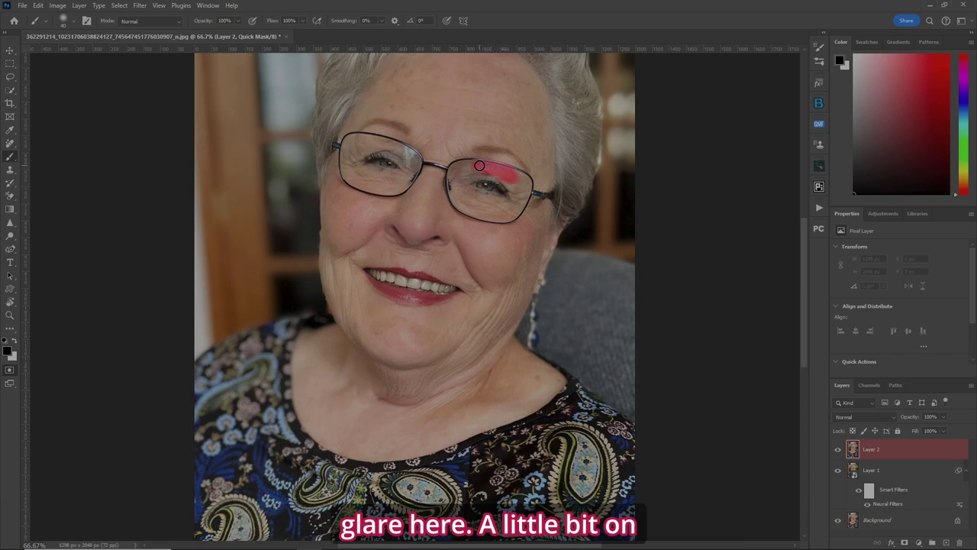
left_click_drag(479, 166, 473, 167)
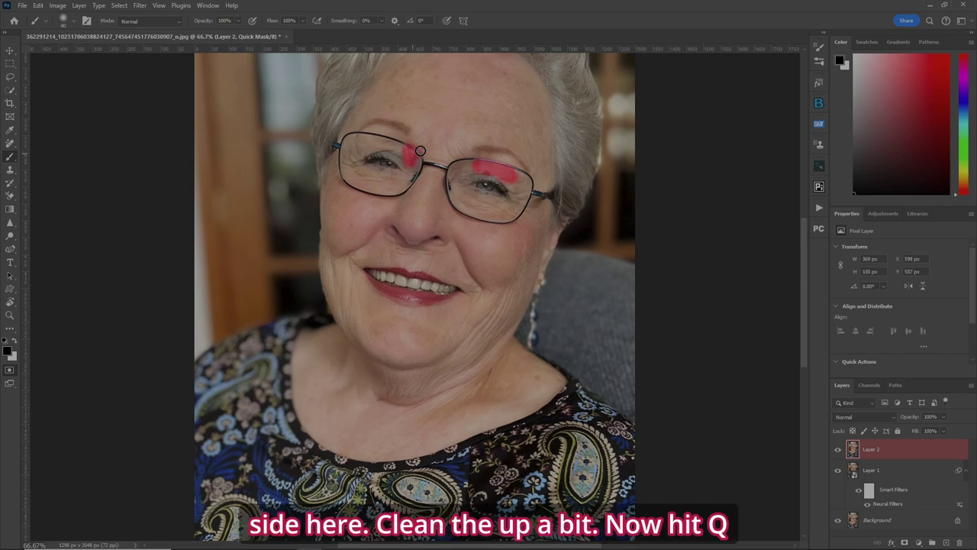
key("x")
key("x")
key("q")
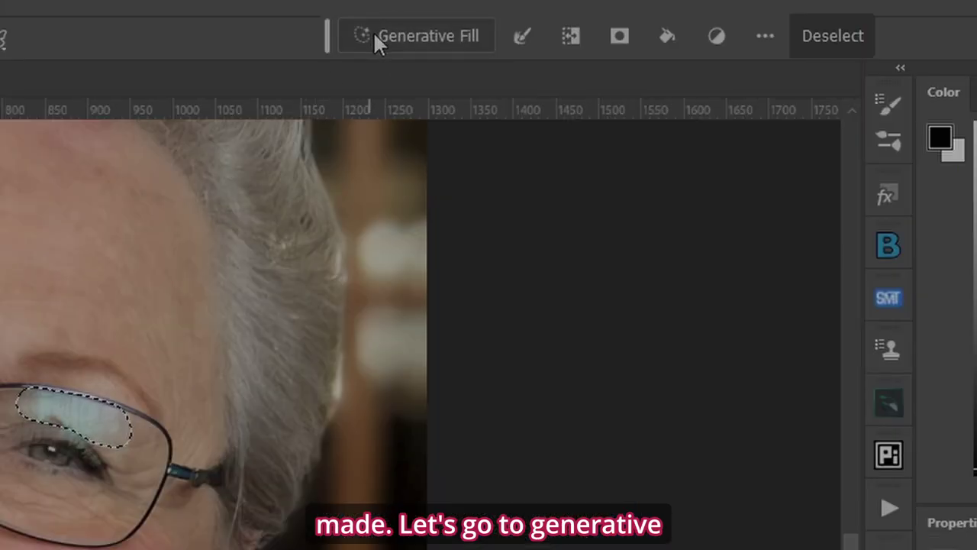
Run Generative Fill with the prompt 'remove' on the glare and keep variation 1.
left_click(611, 20)
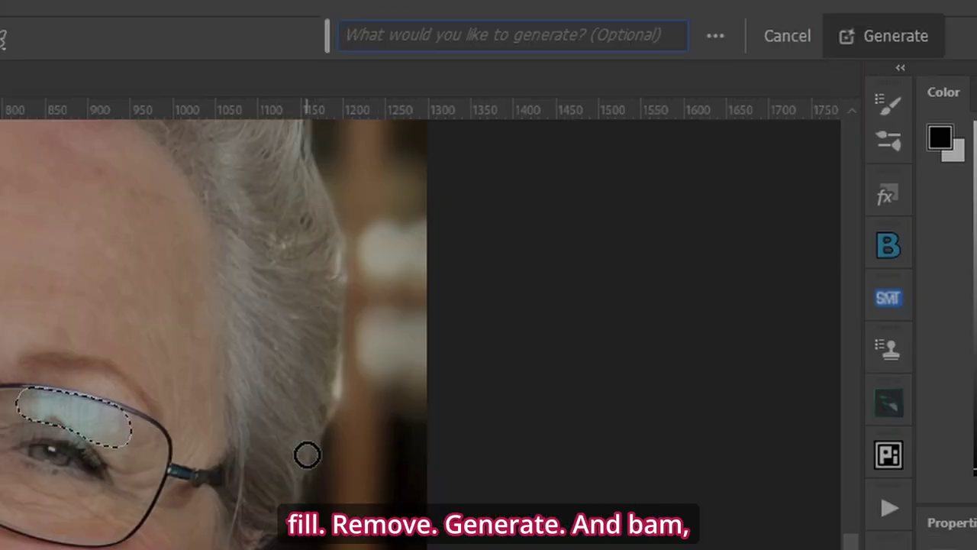
type("remo")
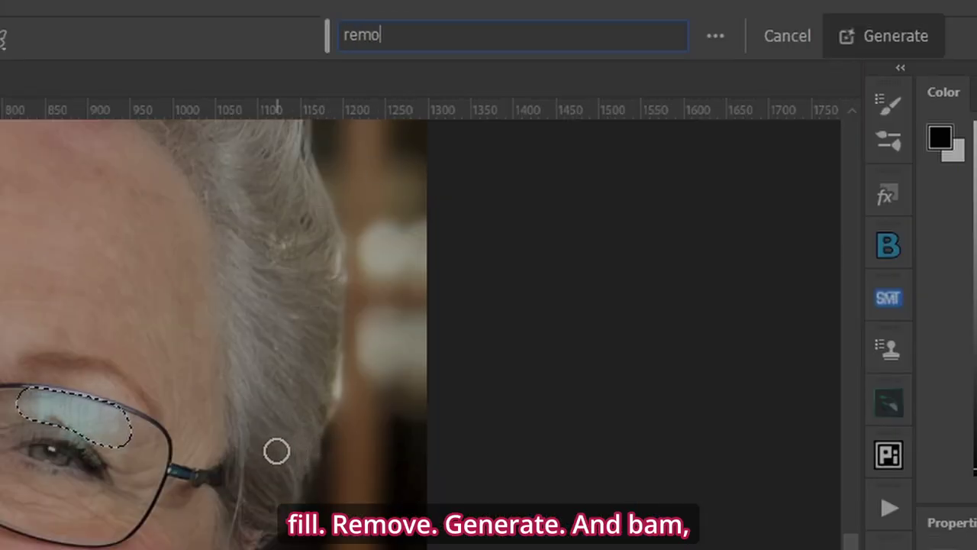
type("ve")
left_click(876, 36)
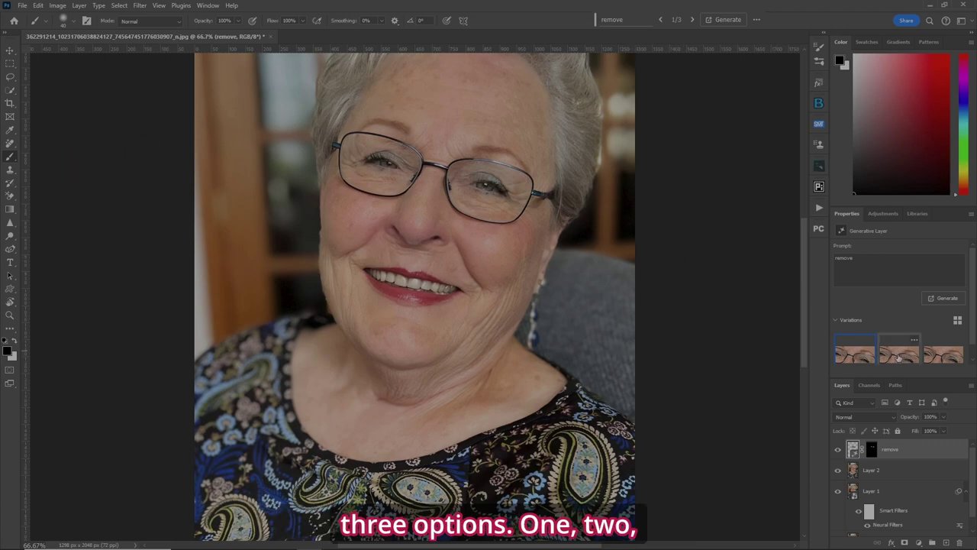
left_click(899, 356)
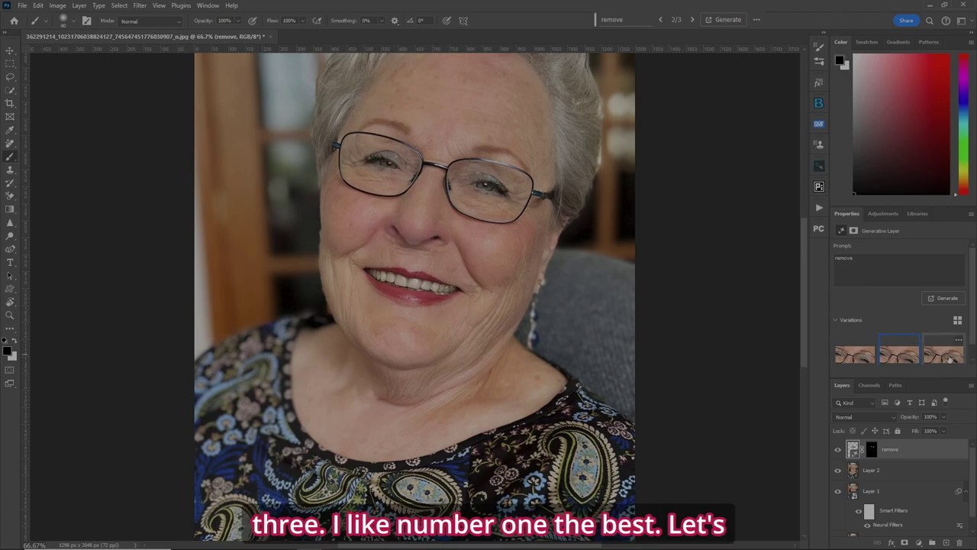
left_click(860, 358)
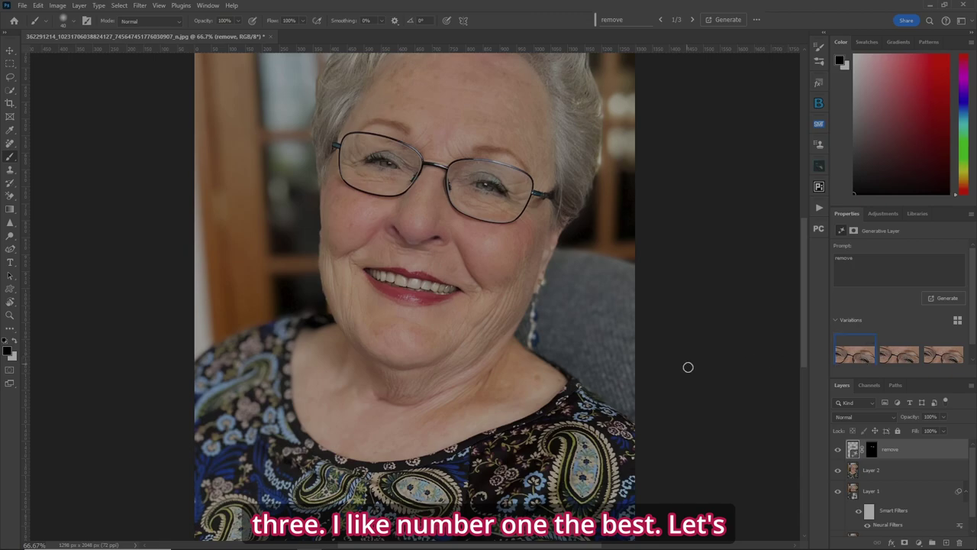
Toggle the generated layer's visibility to compare before and after.
scroll(691, 365, "down", 2)
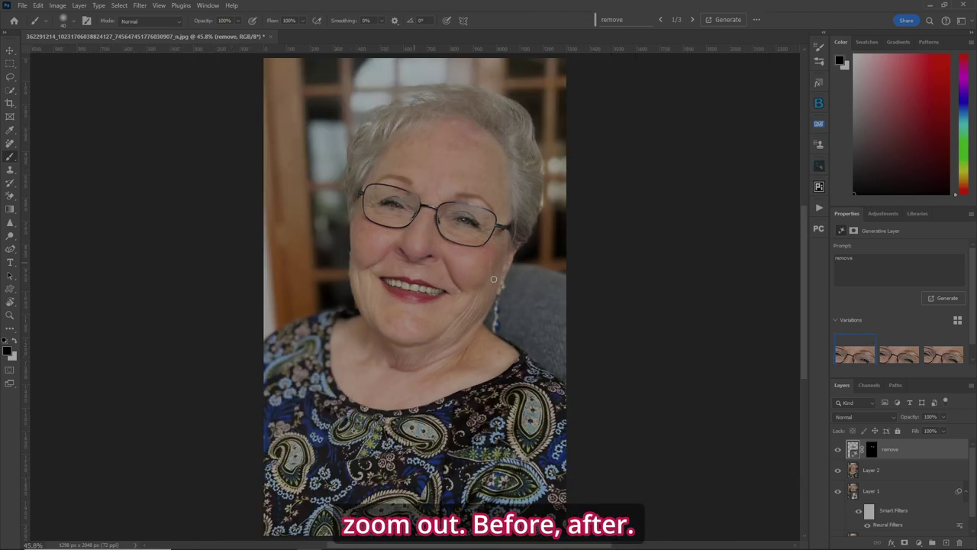
left_click(838, 450)
left_click(838, 450)
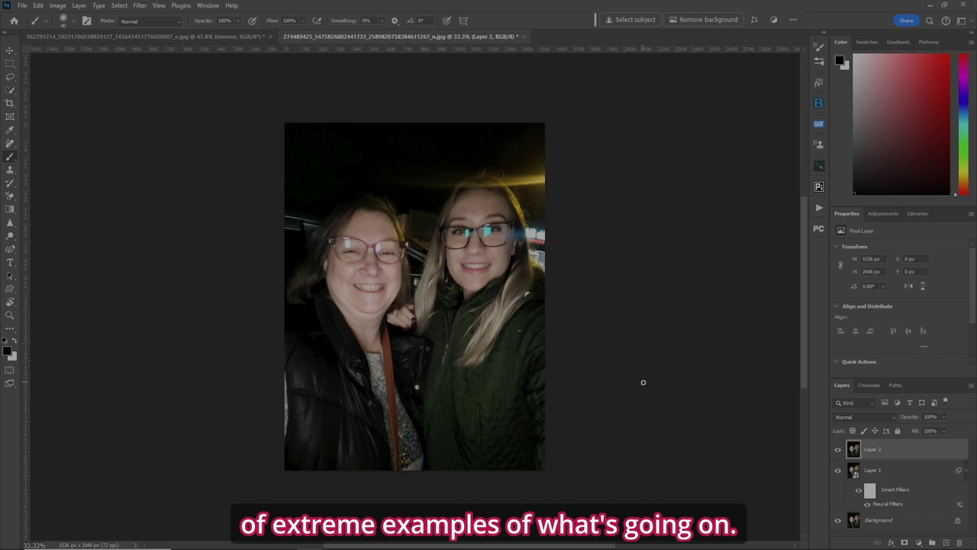
Zoom in and paint a Quick Mask over the left woman's two lens reflections, then convert it to a selection.
key("ctrl+plus")
key("ctrl+plus")
key("ctrl+plus")
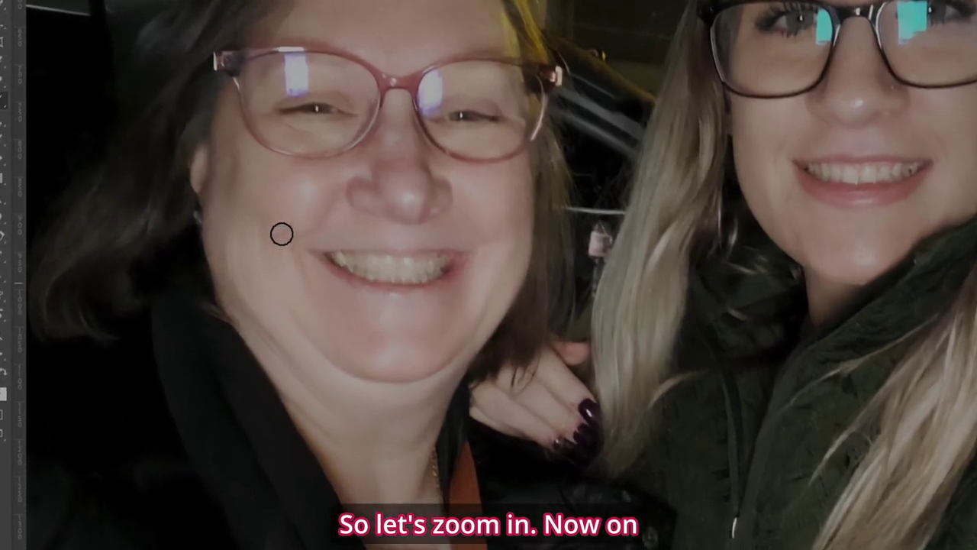
key("q")
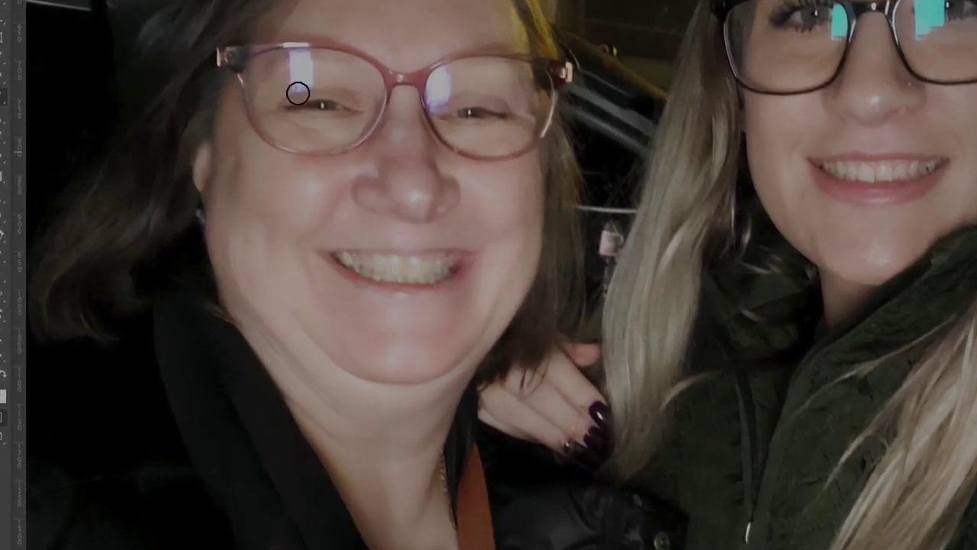
mouse_move(305, 81)
left_mouse_down()
mouse_move(291, 84)
mouse_move(309, 81)
mouse_move(307, 52)
mouse_move(290, 48)
mouse_move(285, 64)
mouse_move(291, 72)
mouse_move(303, 60)
left_mouse_up()
mouse_move(446, 99)
left_mouse_down()
mouse_move(436, 89)
mouse_move(442, 76)
mouse_move(433, 101)
left_mouse_up()
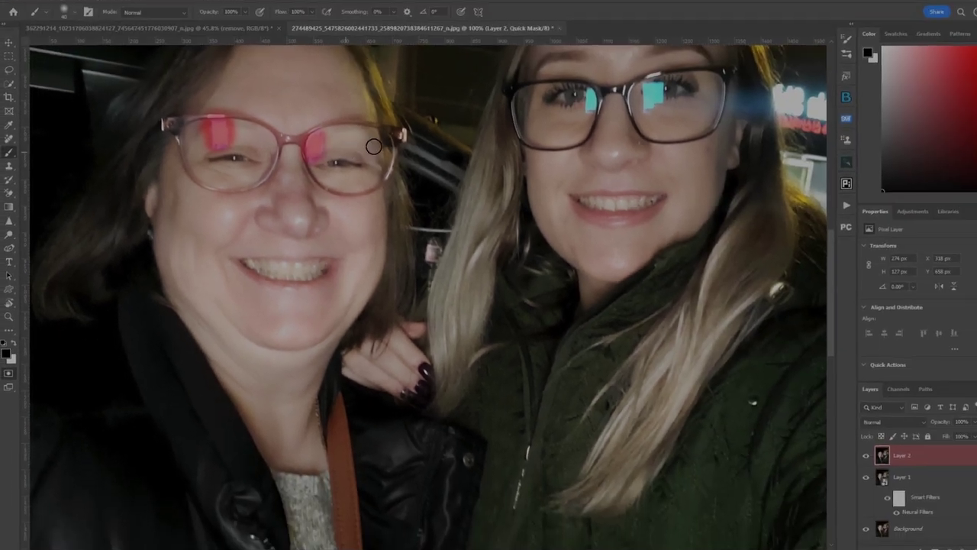
key("q")
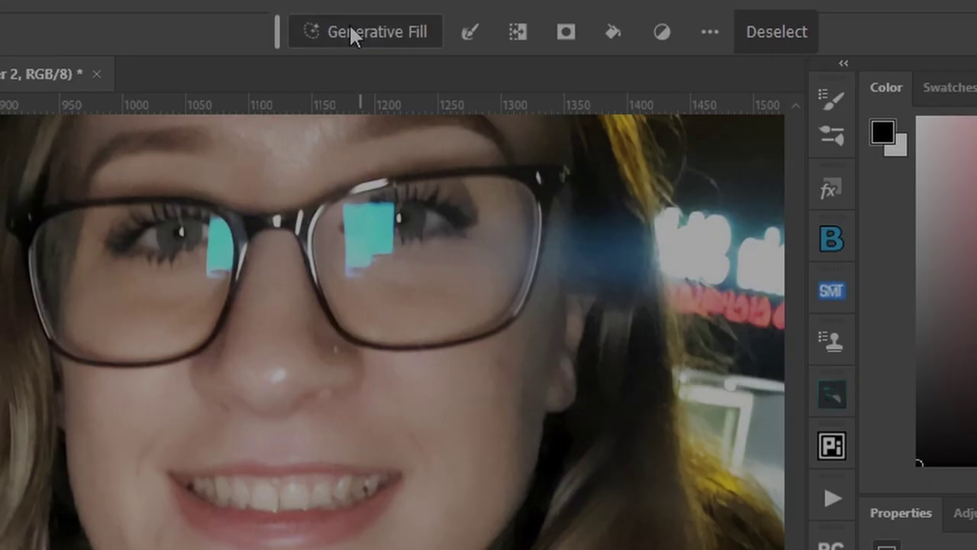
Generate a 'remove' fill for the lens glare selection and choose the first variation.
left_click(626, 20)
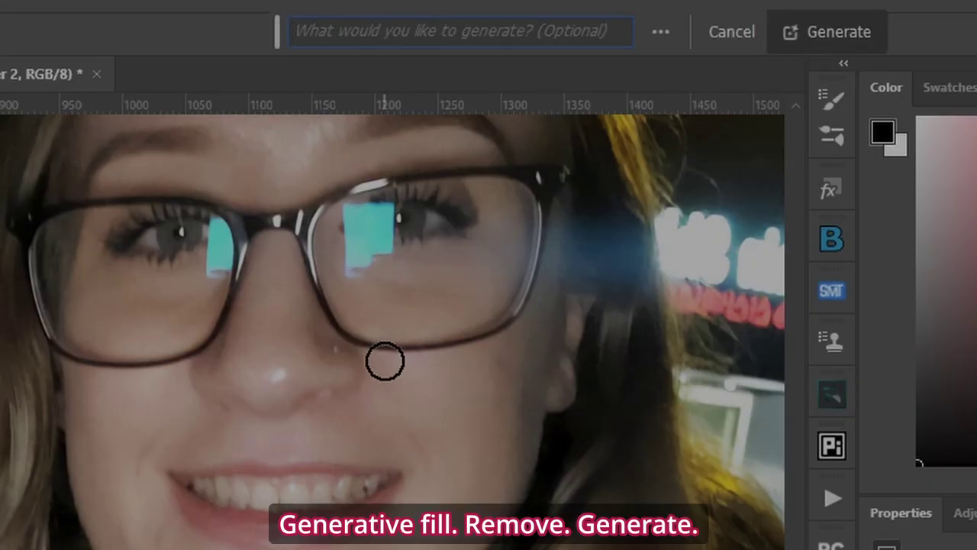
type("remove")
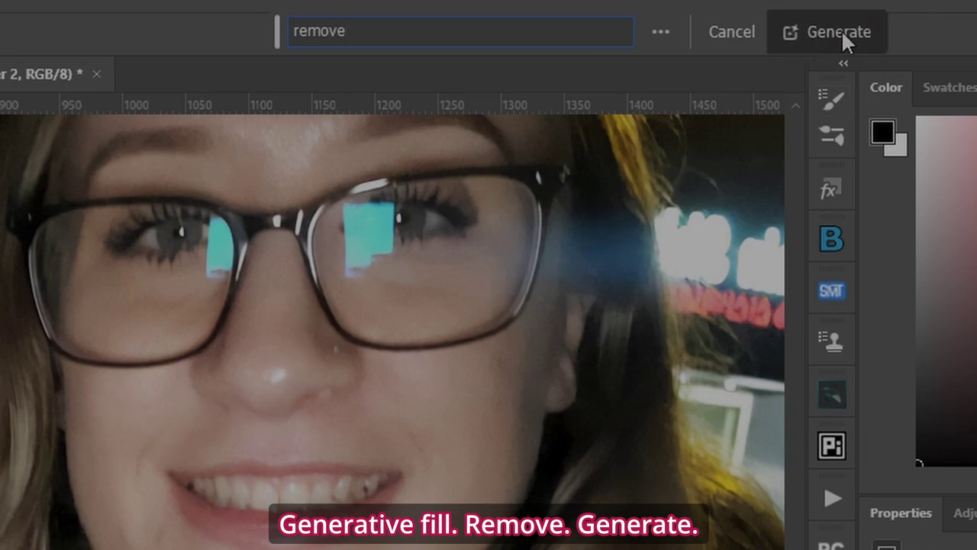
left_click(840, 32)
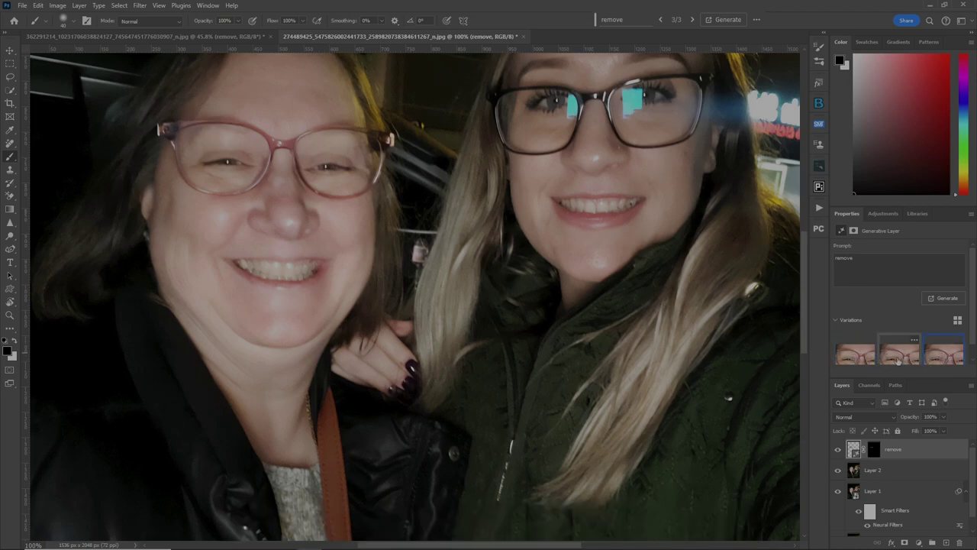
left_click(855, 354)
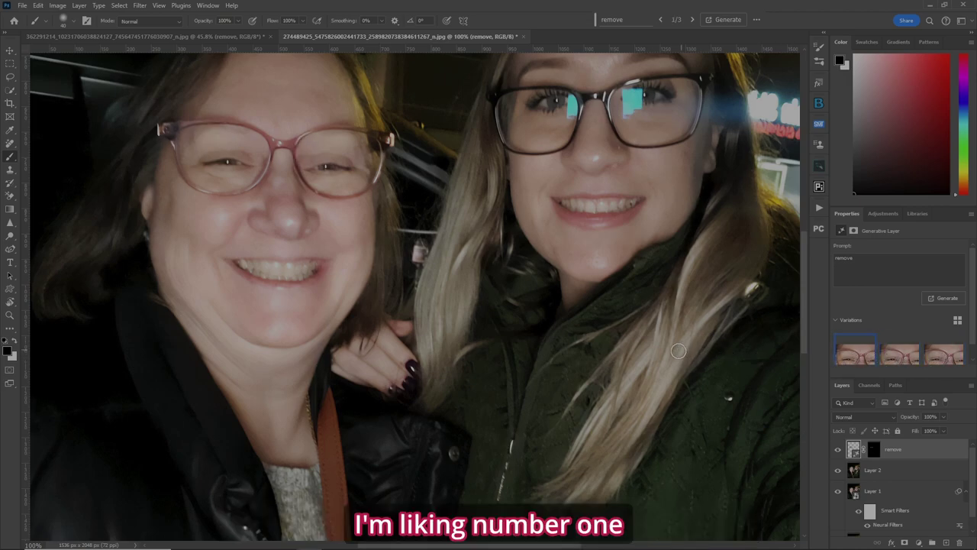
Compare the result with the original at full view, then zoom back in on the faces.
key("ctrl+0")
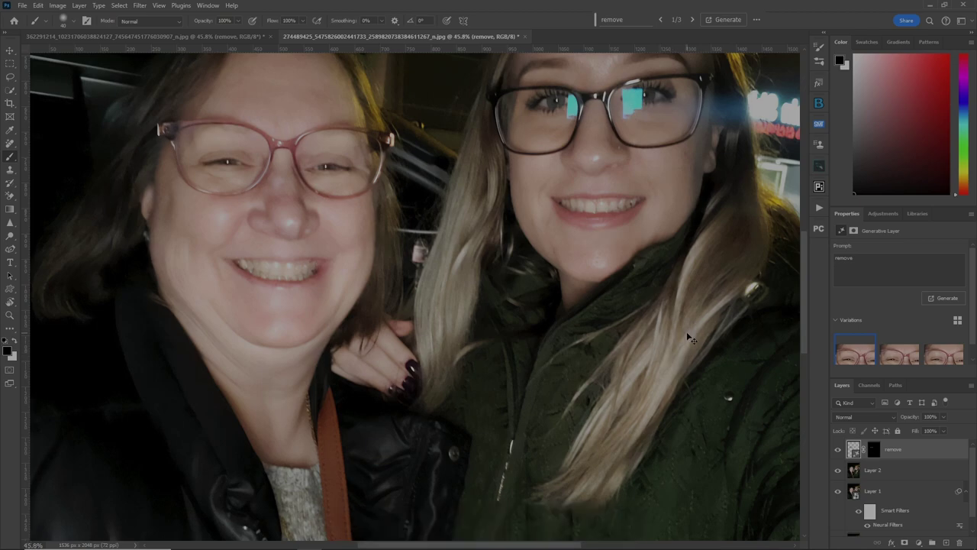
left_click(837, 449)
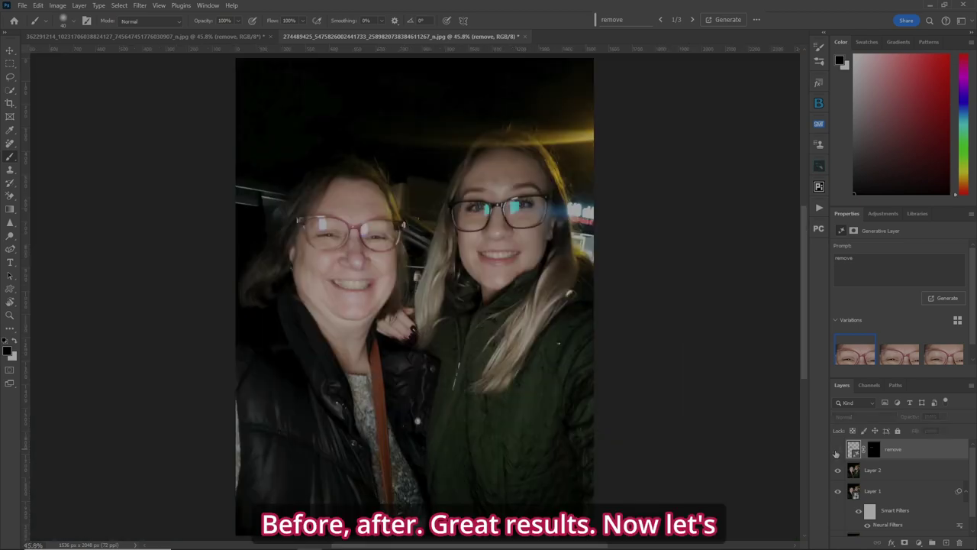
left_click(837, 450)
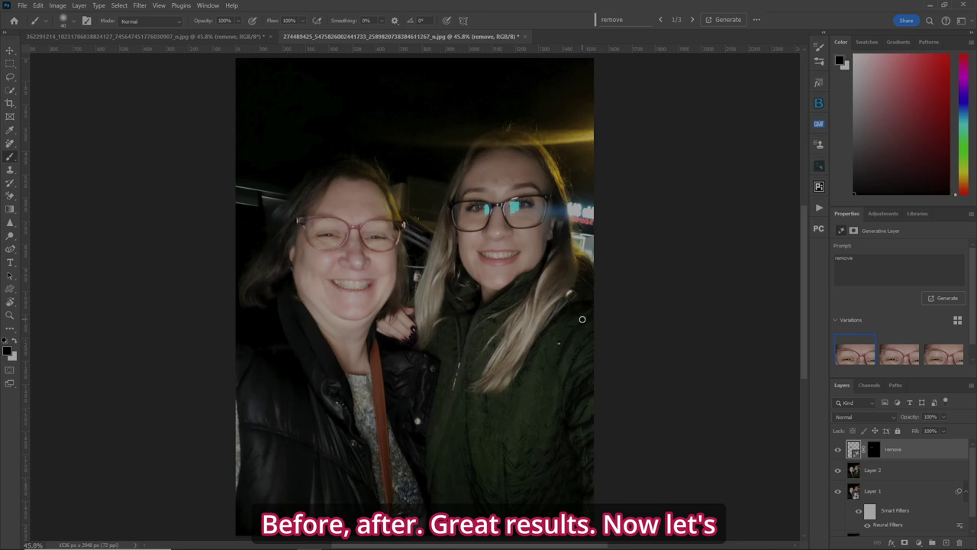
key("ctrl+plus")
key("ctrl+plus")
key("ctrl+plus")
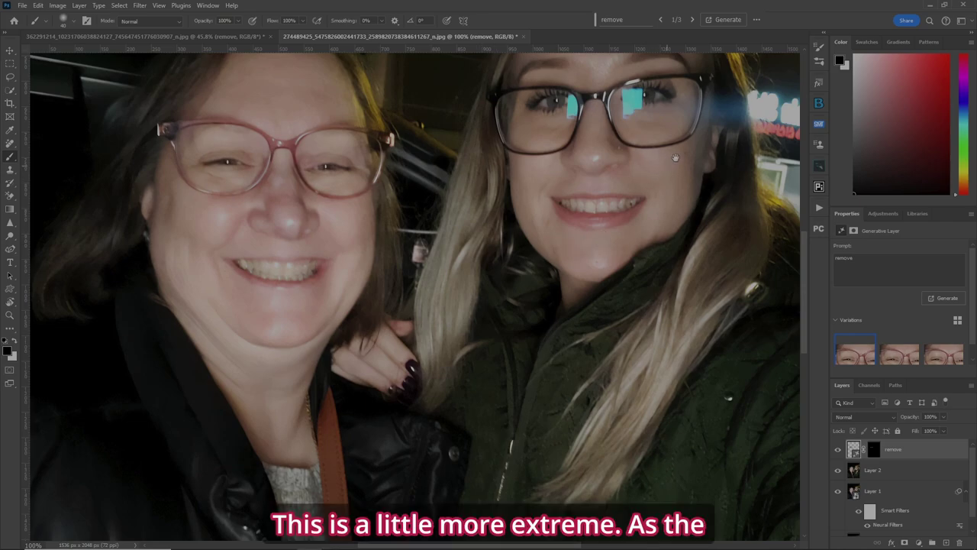
Zoom to 200% on the younger woman's eyes and paint Quick Mask over the cyan glare on both lenses.
left_click_drag(676, 157, 565, 229)
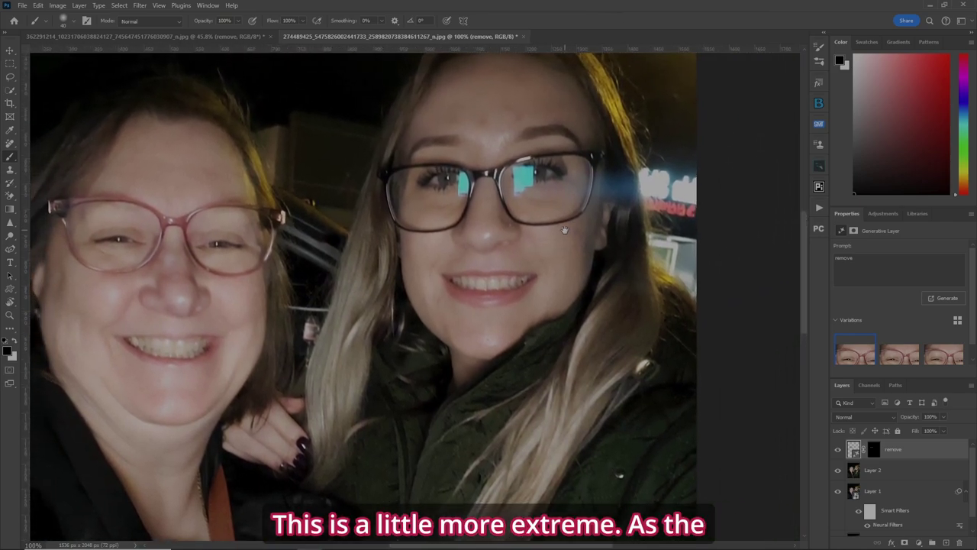
key("ctrl+plus")
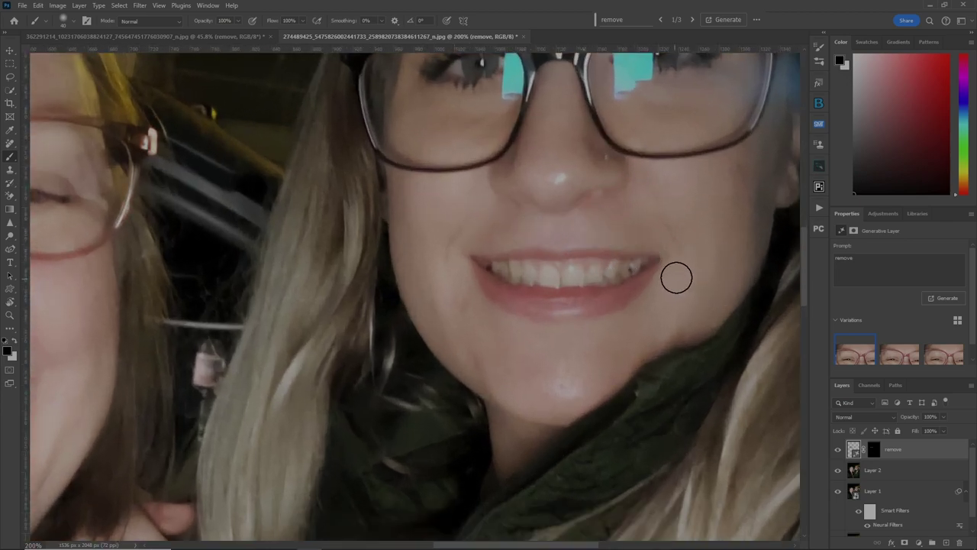
key("space")
left_click_drag(675, 282, 622, 343)
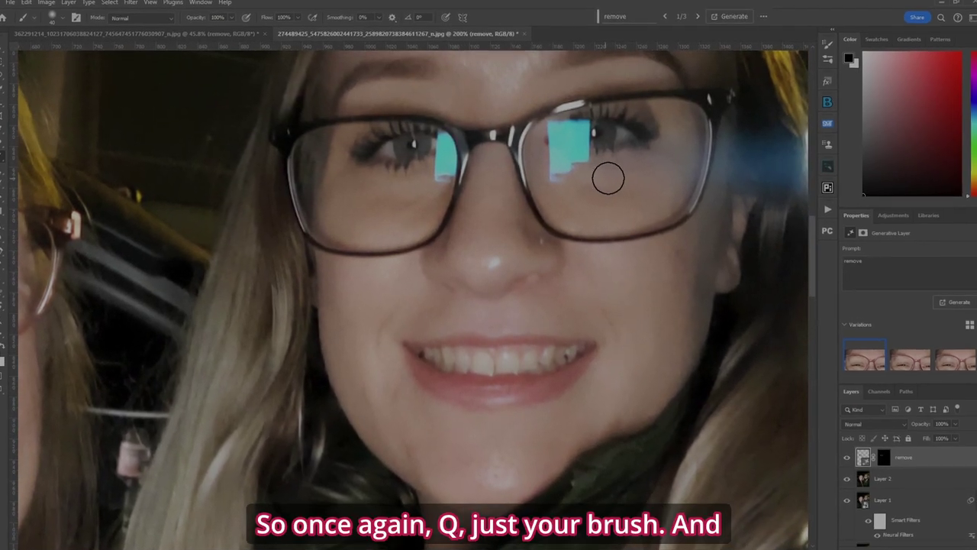
key("q")
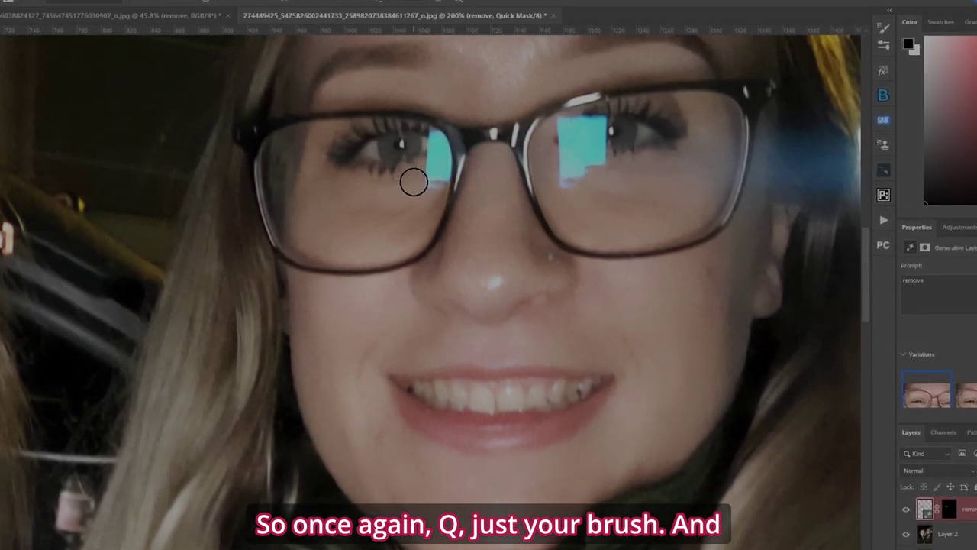
mouse_move(565, 181)
left_mouse_down()
mouse_move(568, 126)
mouse_move(614, 123)
mouse_move(613, 167)
mouse_move(599, 177)
mouse_move(622, 113)
mouse_move(598, 116)
mouse_move(590, 145)
left_mouse_up()
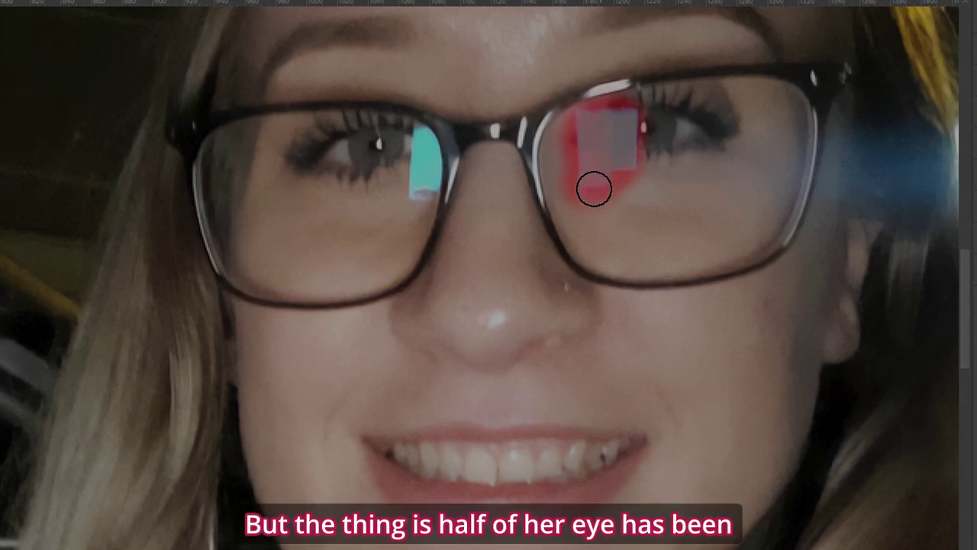
left_click_drag(410, 190, 414, 194)
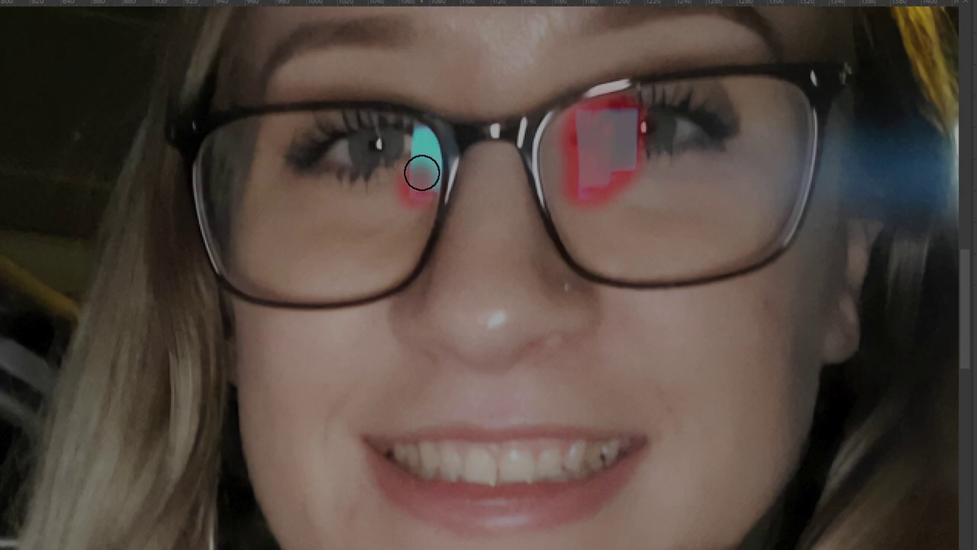
mouse_move(423, 153)
left_mouse_down()
mouse_move(415, 135)
mouse_move(431, 157)
mouse_move(423, 194)
mouse_move(419, 141)
left_mouse_up()
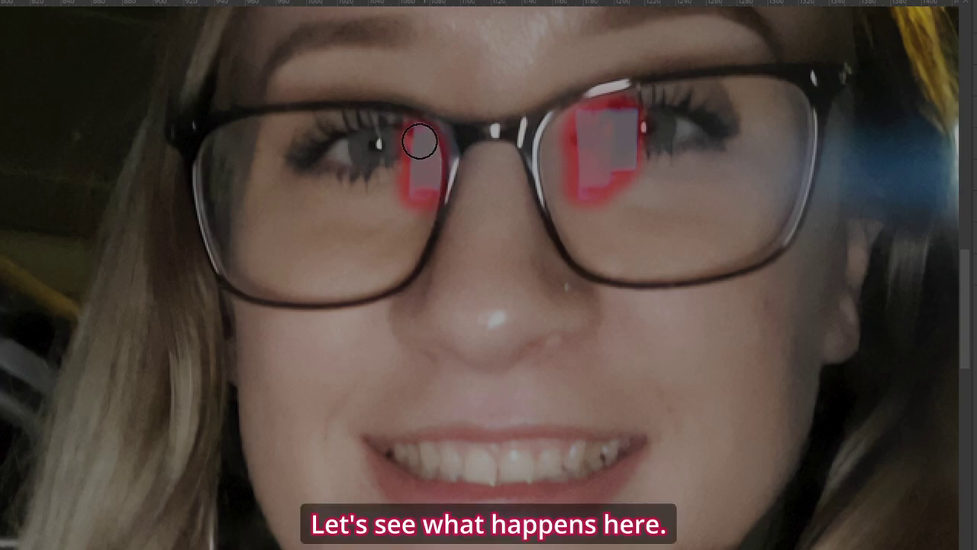
Turn the mask into a selection, generate a 'remove' fill, compare all three variations, and keep the first.
key("q")
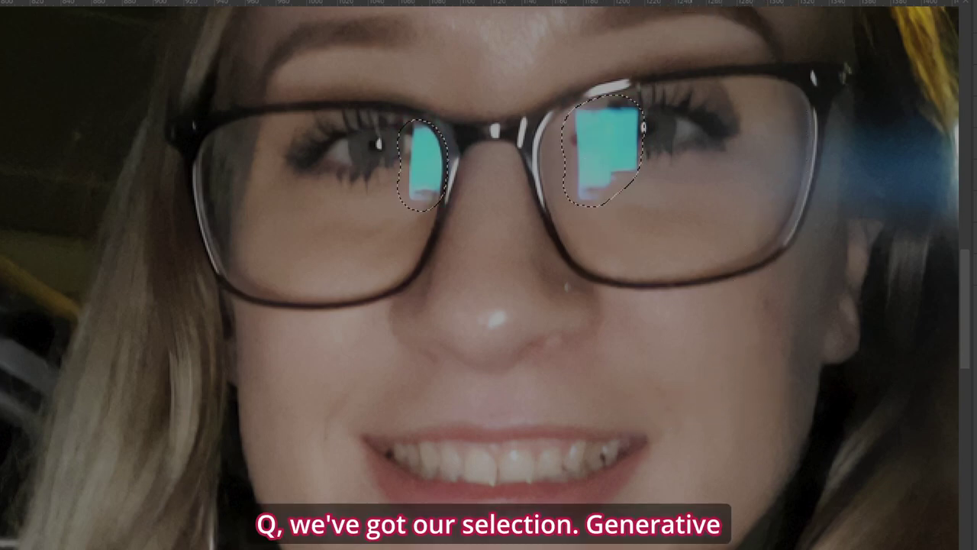
type("re")
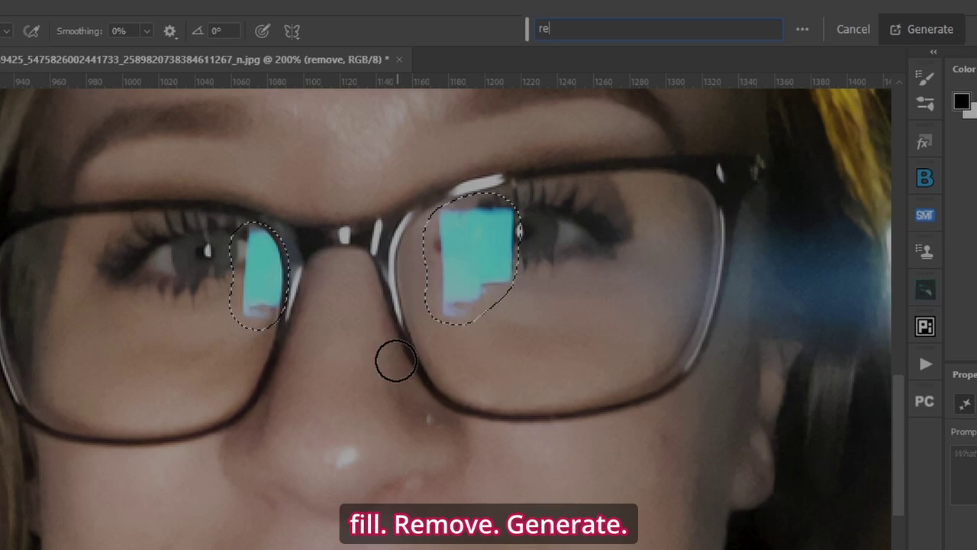
type("move")
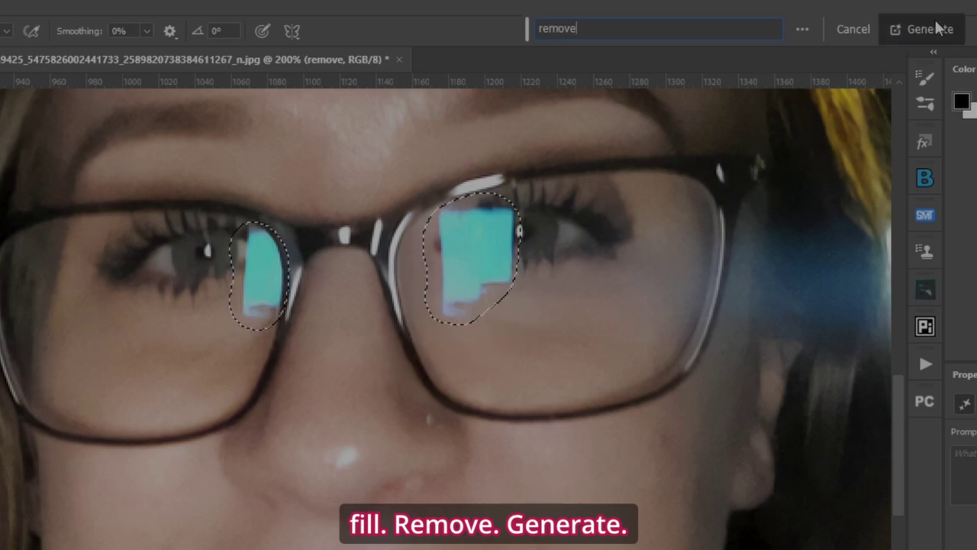
left_click(936, 28)
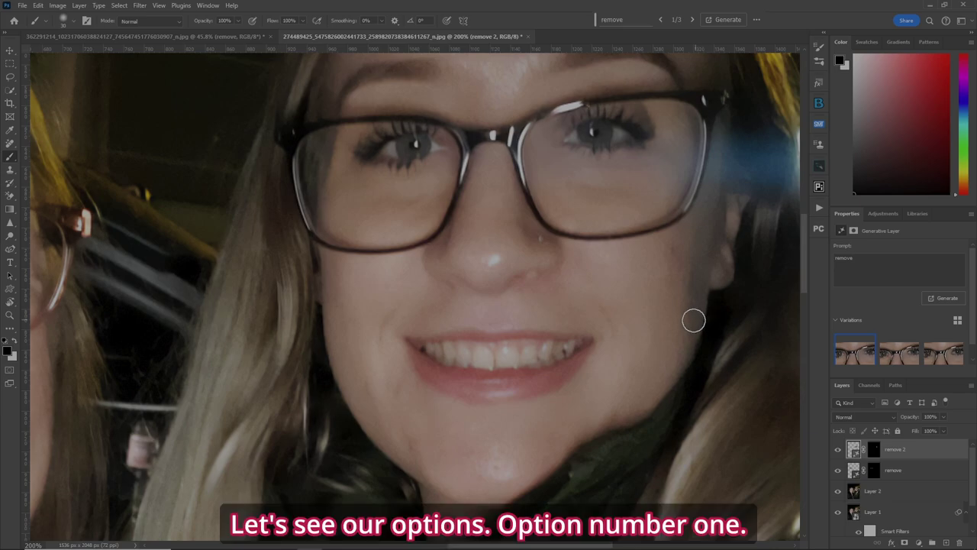
left_click(900, 356)
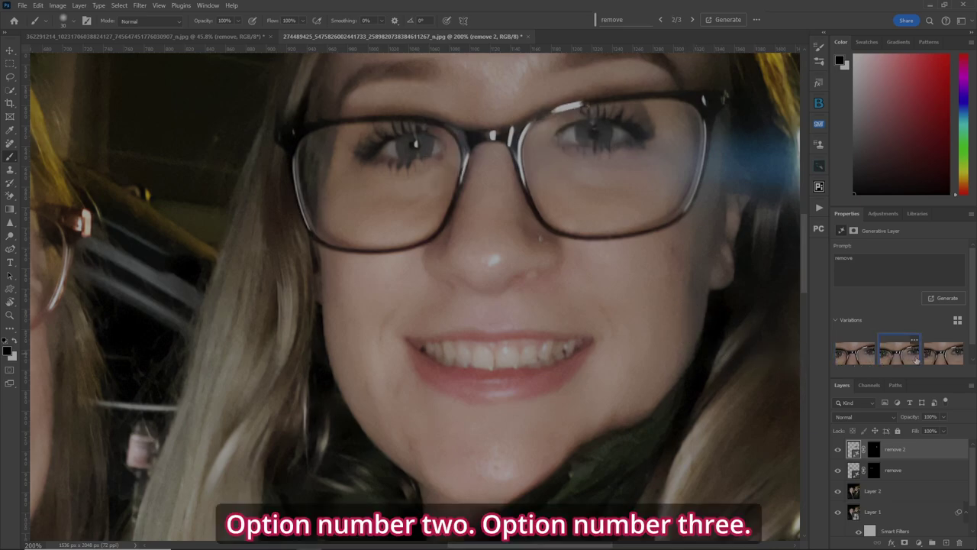
left_click(947, 356)
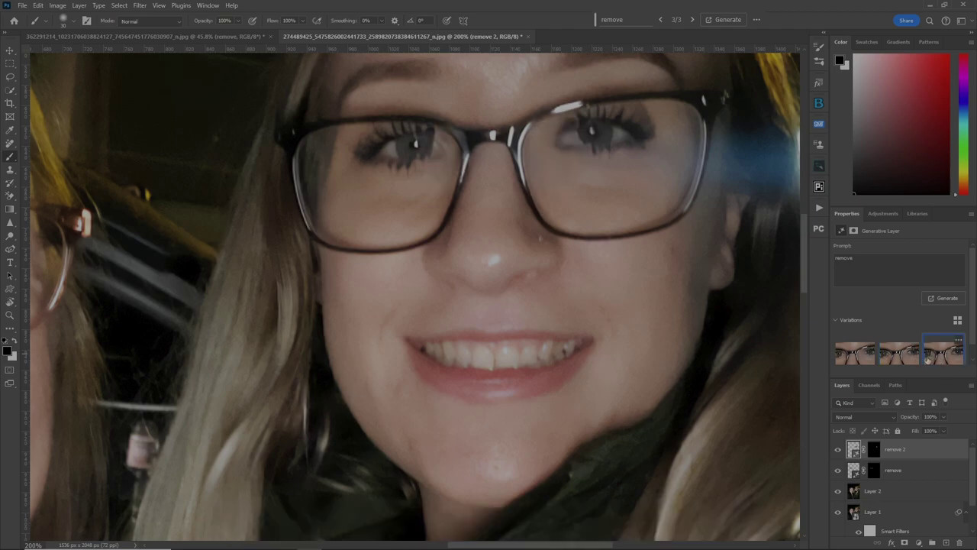
left_click(853, 356)
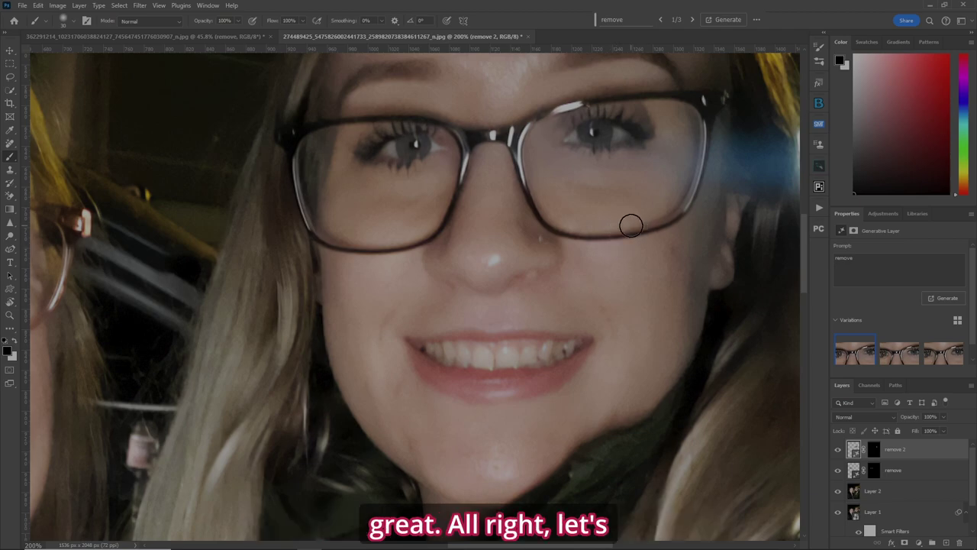
Compare with remove 2 hidden, then stamp all visible layers into a new Layer 3.
key("ctrl+0")
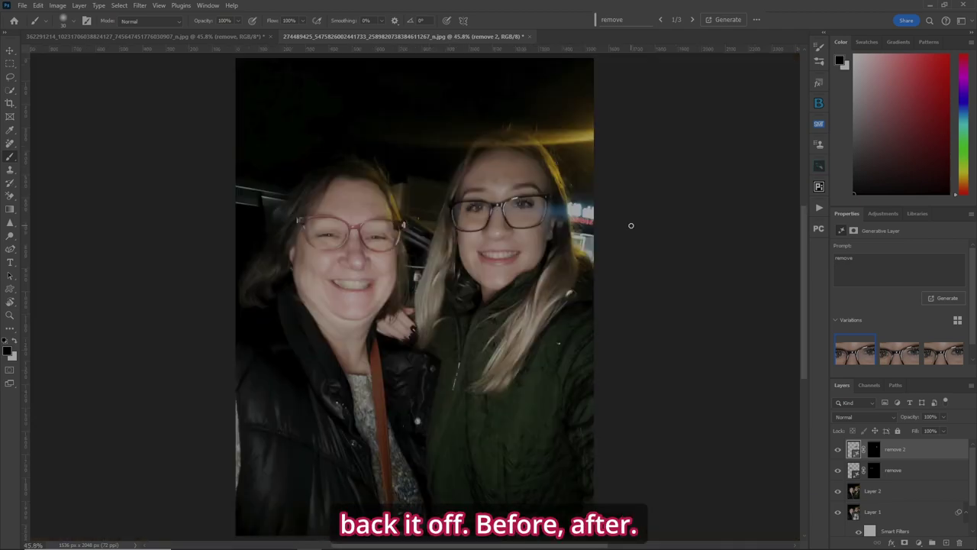
left_click(837, 449)
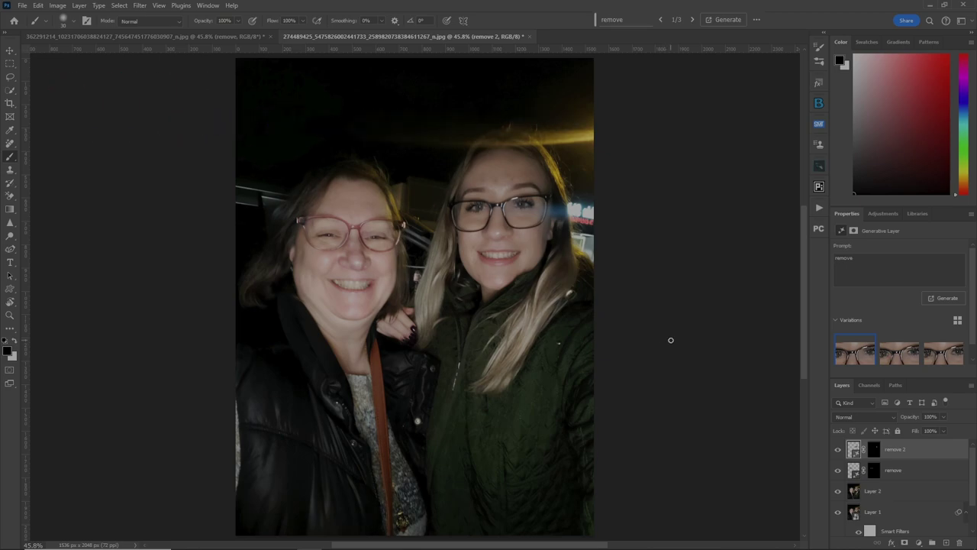
key("ctrl+alt+shift+e")
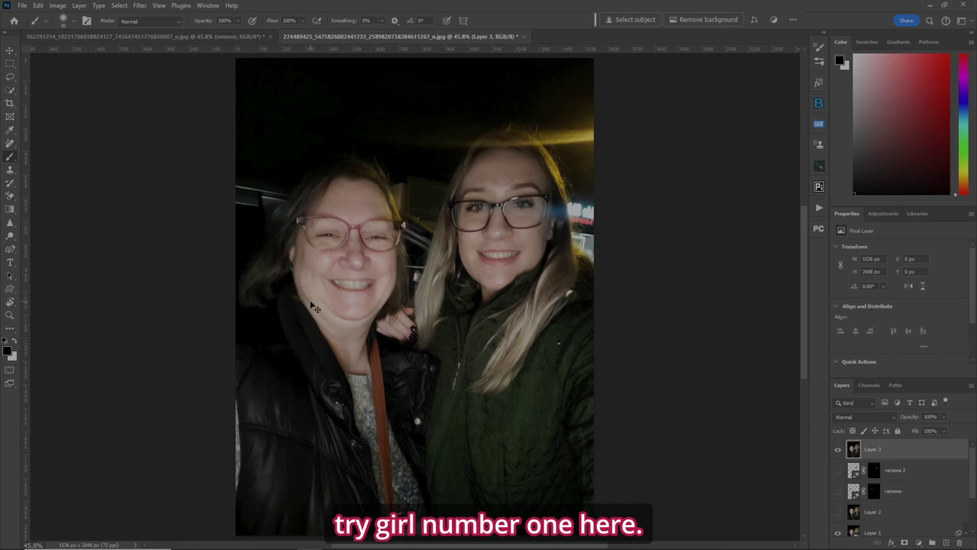
Paint a Quick Mask over the older woman's entire pink glasses frames, tidy edges, and convert to a selection.
scroll(310, 302, "up", 4)
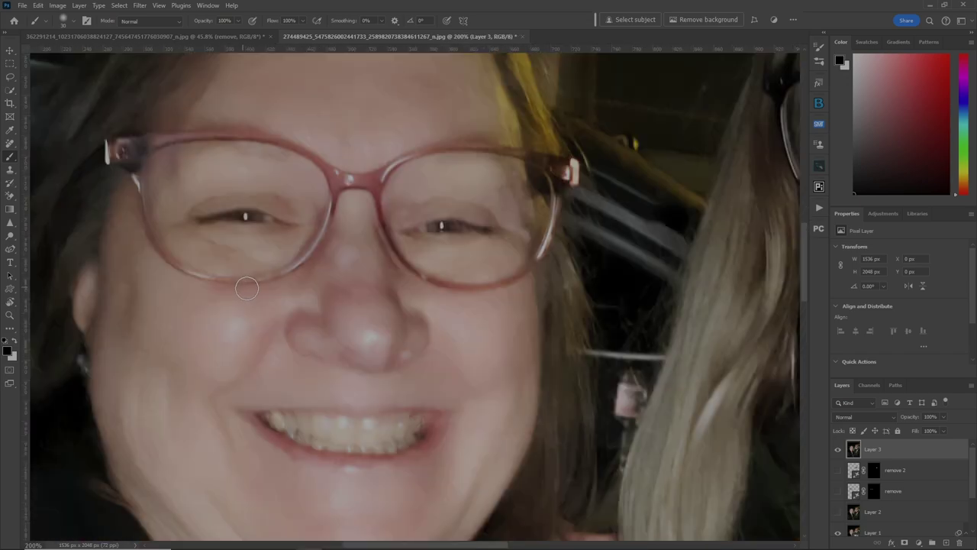
key("q")
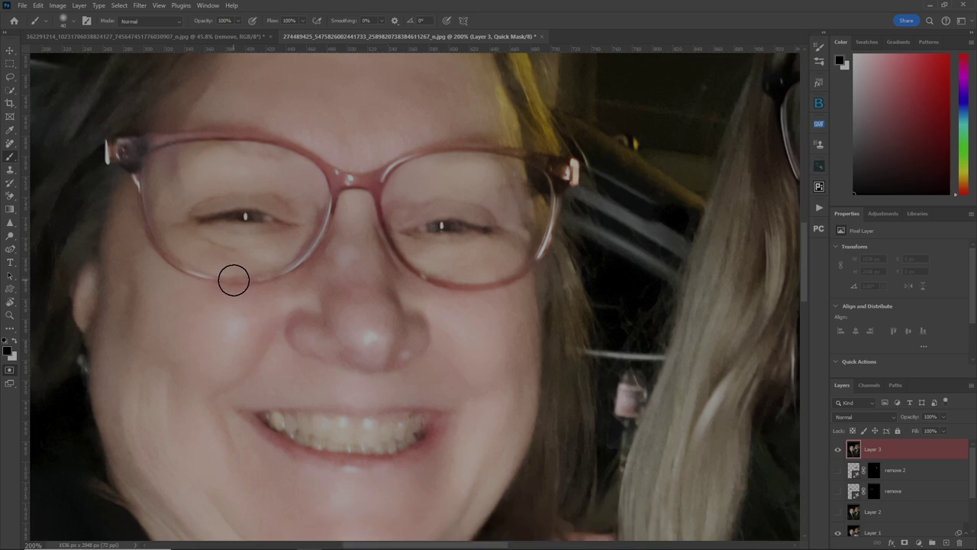
mouse_move(234, 280)
left_mouse_down()
mouse_move(304, 257)
mouse_move(341, 196)
mouse_move(323, 166)
mouse_move(213, 137)
mouse_move(107, 149)
mouse_move(140, 201)
mouse_move(150, 242)
mouse_move(171, 266)
mouse_move(232, 283)
left_mouse_up()
mouse_move(351, 176)
left_mouse_down()
mouse_move(471, 150)
mouse_move(566, 173)
mouse_move(563, 202)
mouse_move(520, 265)
mouse_move(472, 279)
mouse_move(412, 273)
mouse_move(381, 218)
left_mouse_up()
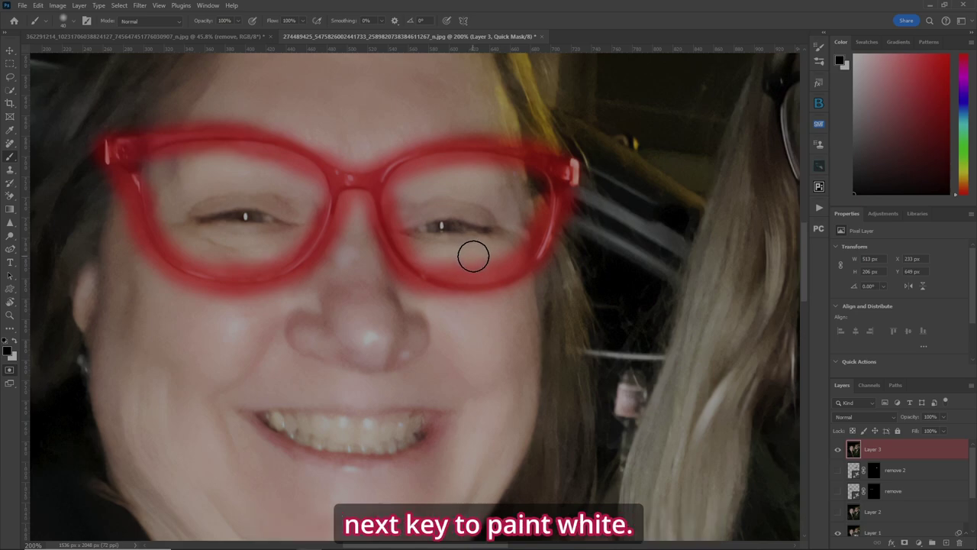
key("x")
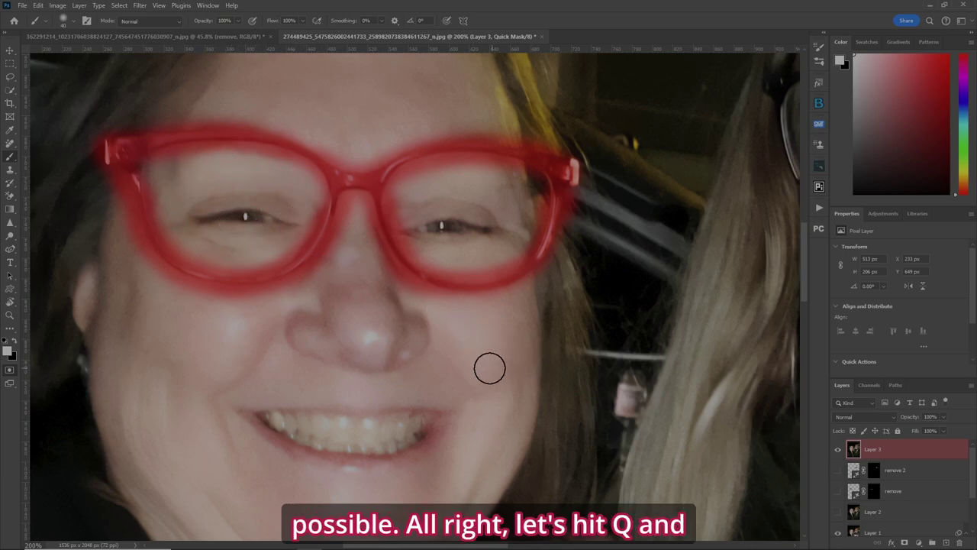
key("x")
key("q")
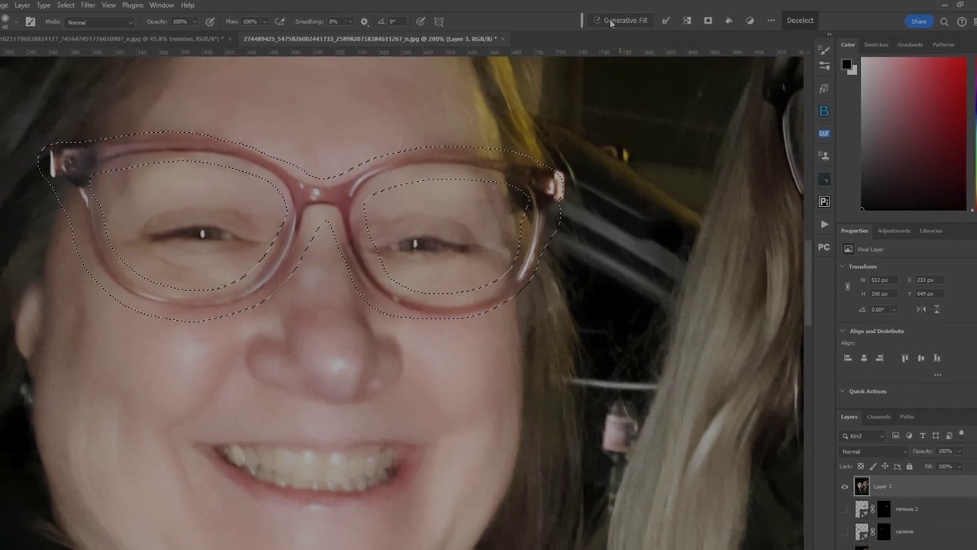
Generate a 'remove' fill on the glasses-frame selection and browse its variations.
left_click(630, 19)
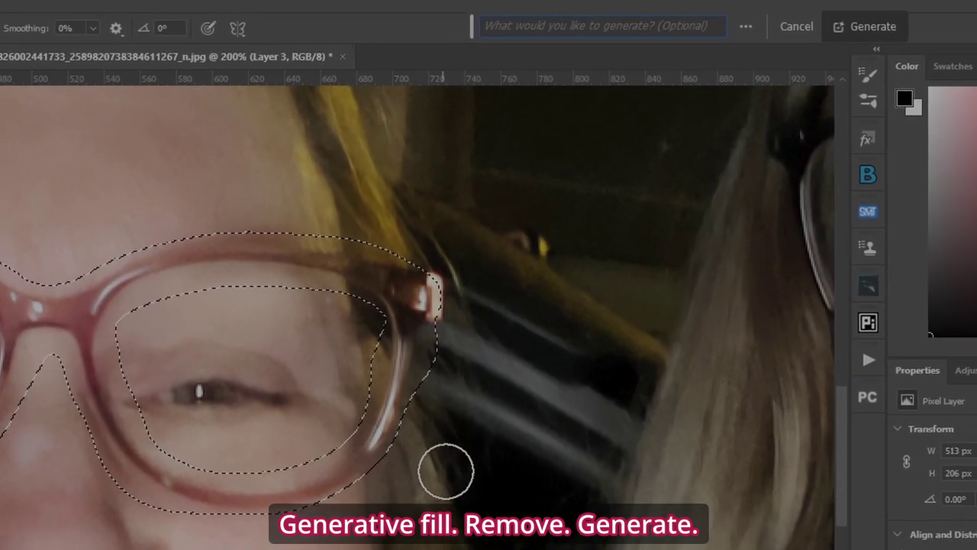
type("remov")
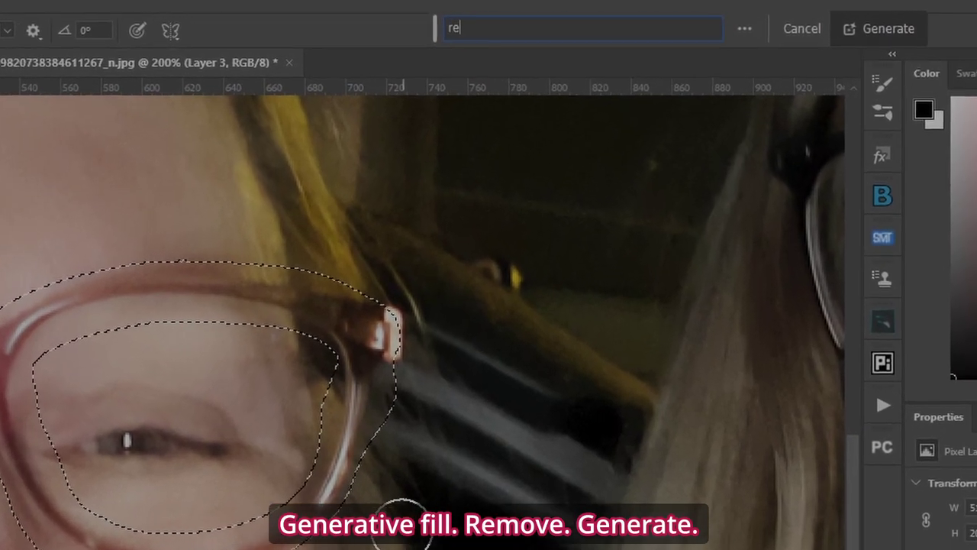
type("e")
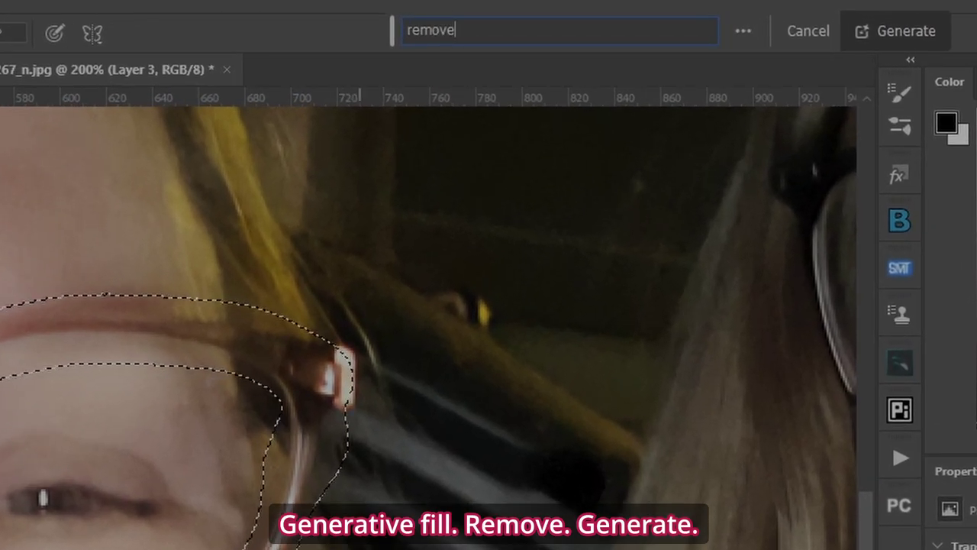
left_click(889, 32)
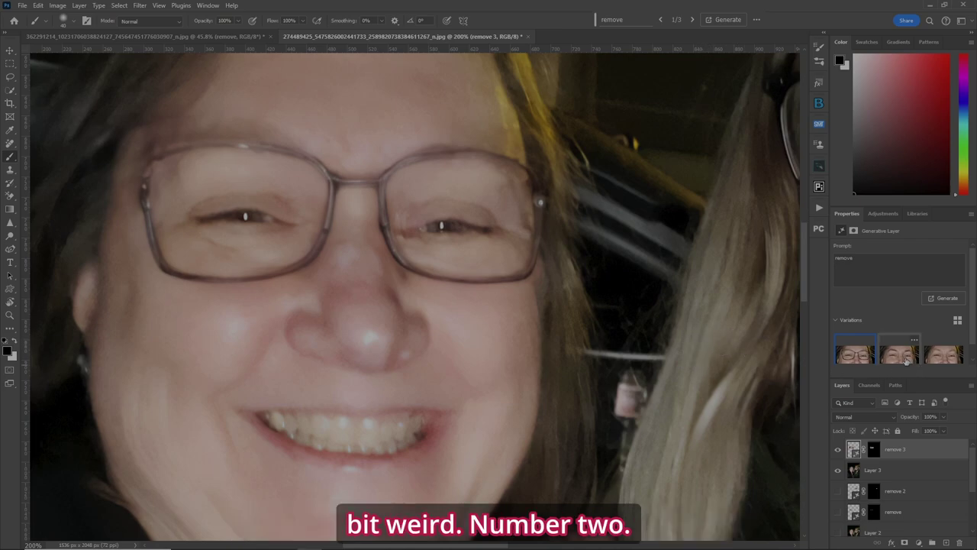
left_click(906, 360)
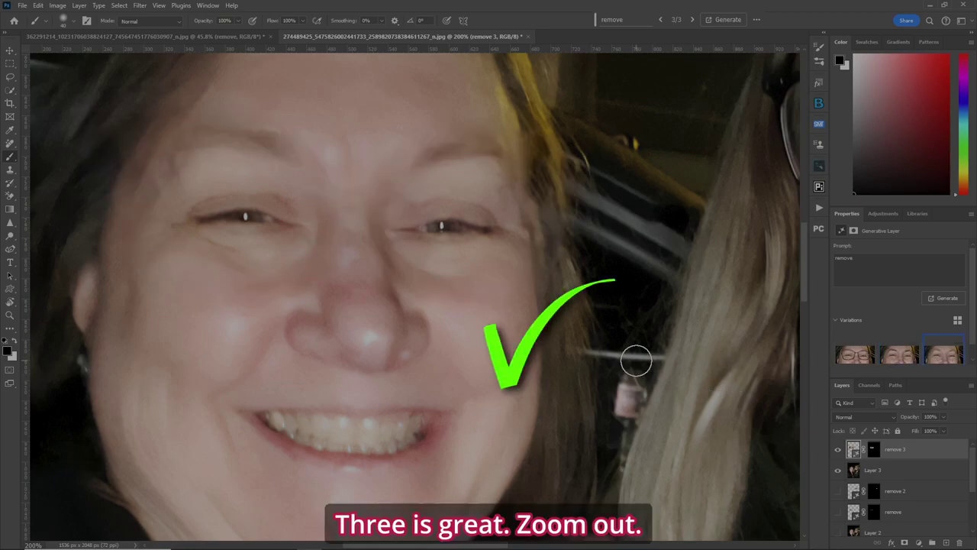
Compare the remove 3 result with the original at full view, then zoom back in on her face.
key("ctrl+0")
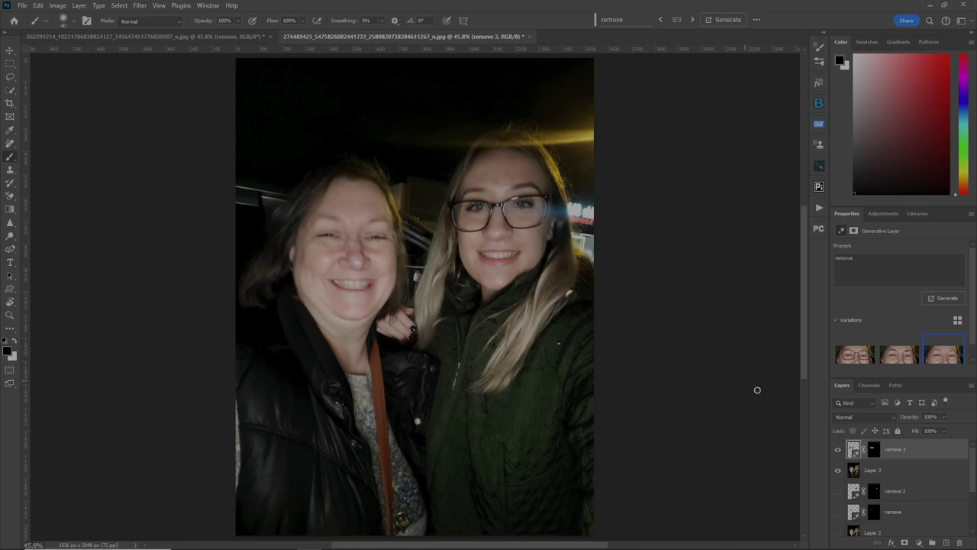
left_click(839, 450)
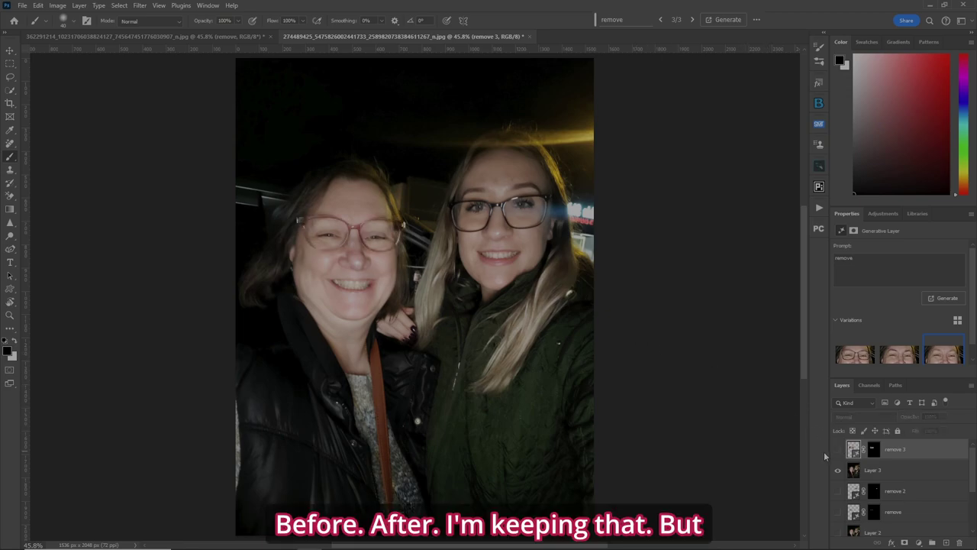
left_click(837, 450)
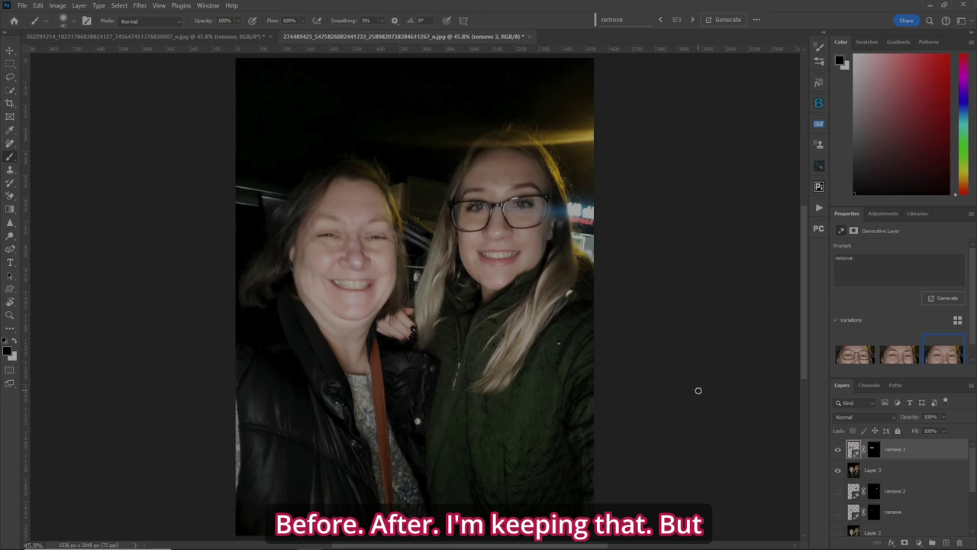
key("ctrl+plus")
key("ctrl+plus")
key("ctrl+plus")
key("ctrl+plus")
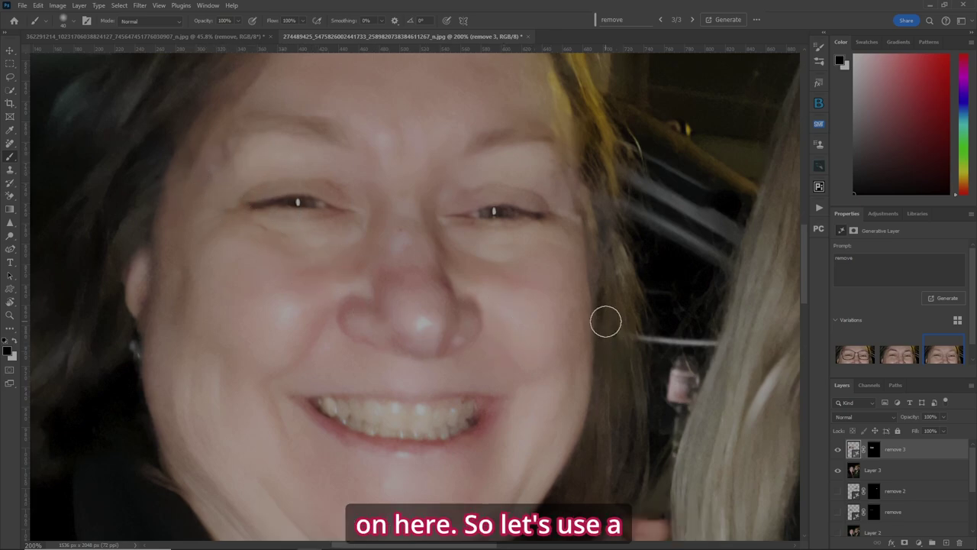
On a new Layer 4, erase the leftover frame marks above both eyebrows with the Remove Tool.
key("ctrl+shift+n")
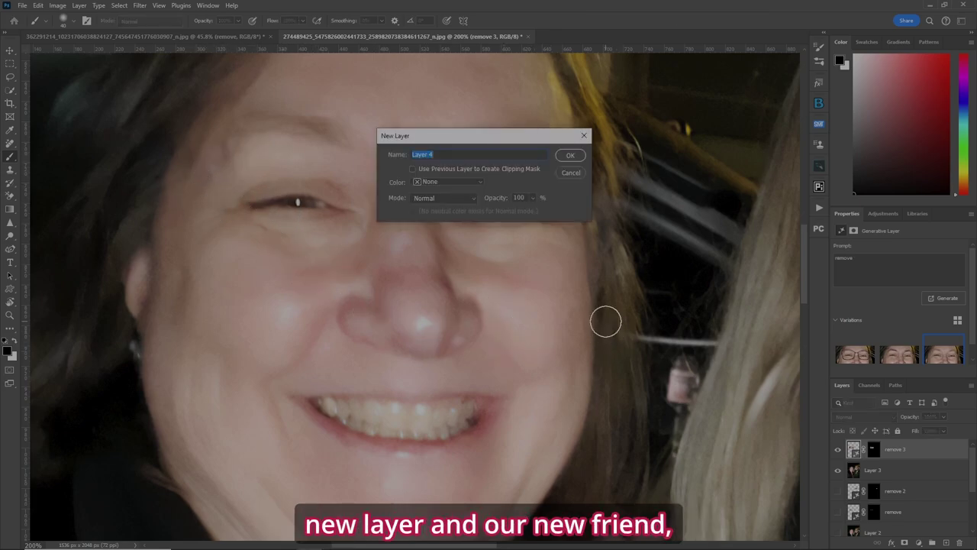
left_click(570, 155)
key("shift+j")
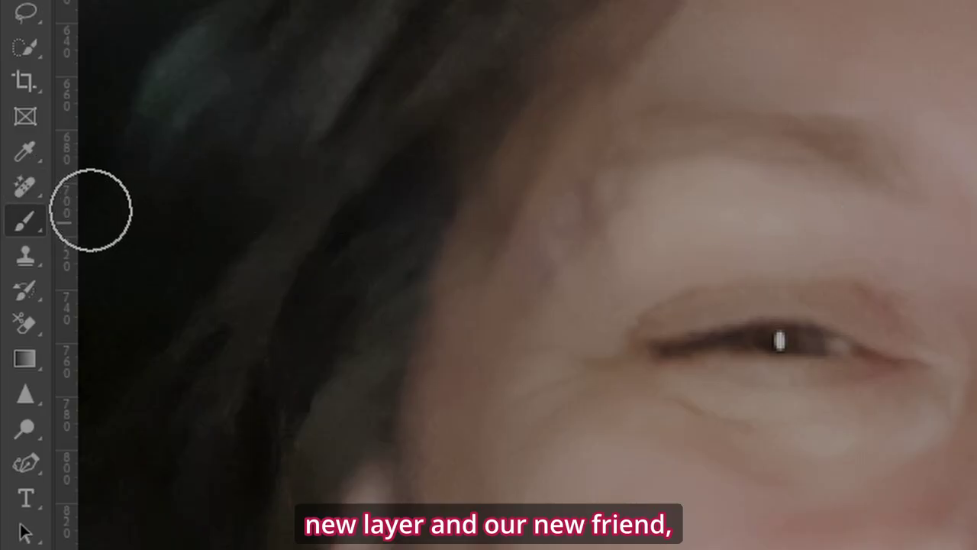
right_click(26, 191)
left_click(103, 209)
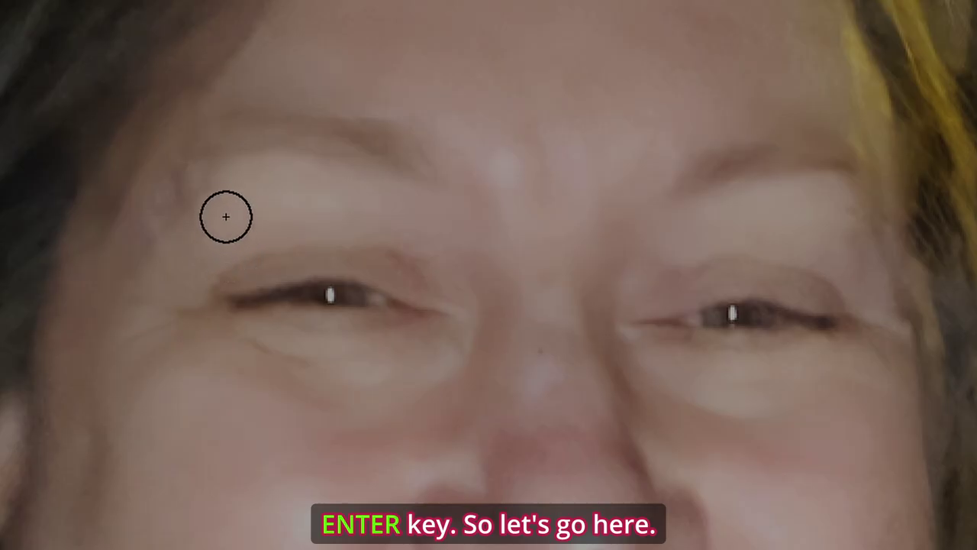
mouse_move(213, 198)
left_mouse_down()
mouse_move(155, 246)
mouse_move(179, 197)
mouse_move(138, 231)
mouse_move(123, 264)
left_mouse_up()
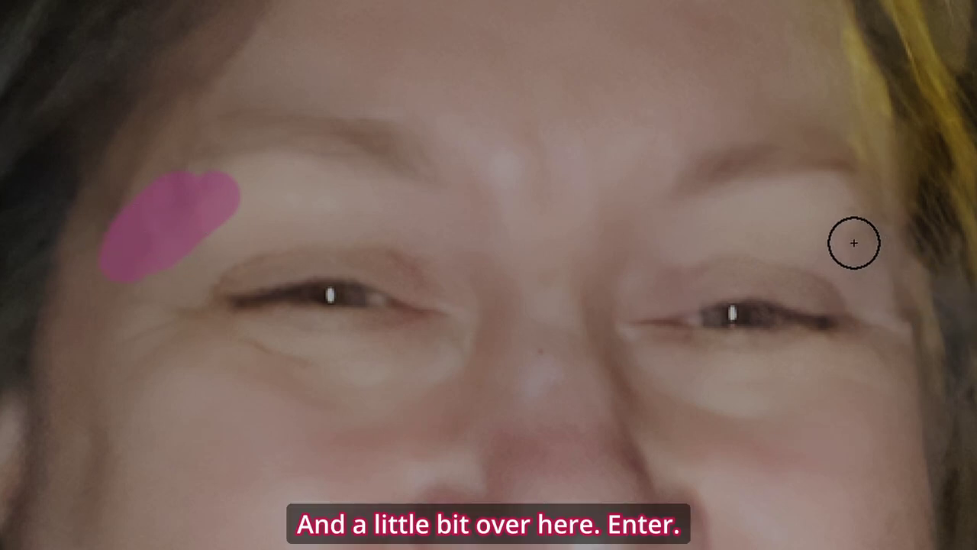
mouse_move(853, 242)
left_mouse_down()
mouse_move(848, 258)
mouse_move(862, 225)
mouse_move(846, 229)
mouse_move(887, 259)
left_mouse_up()
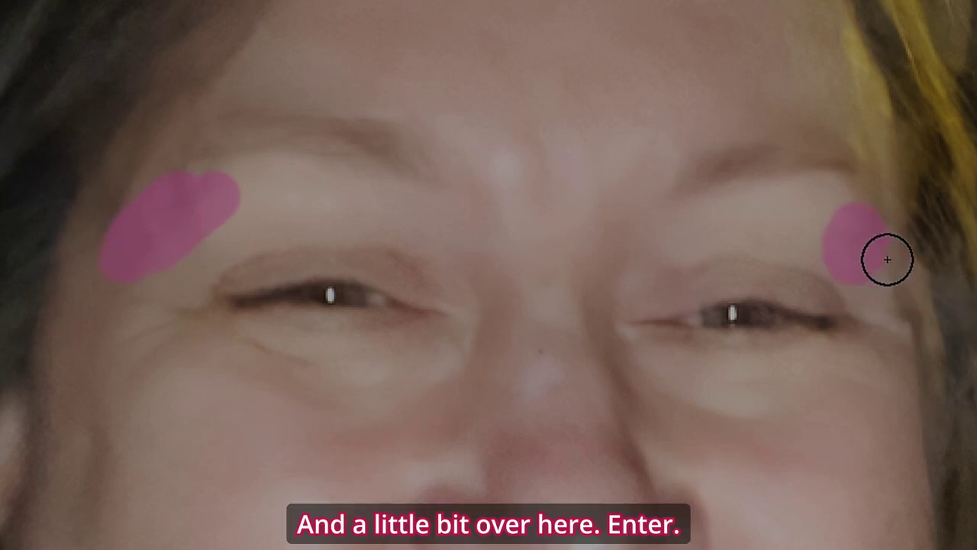
key("Return")
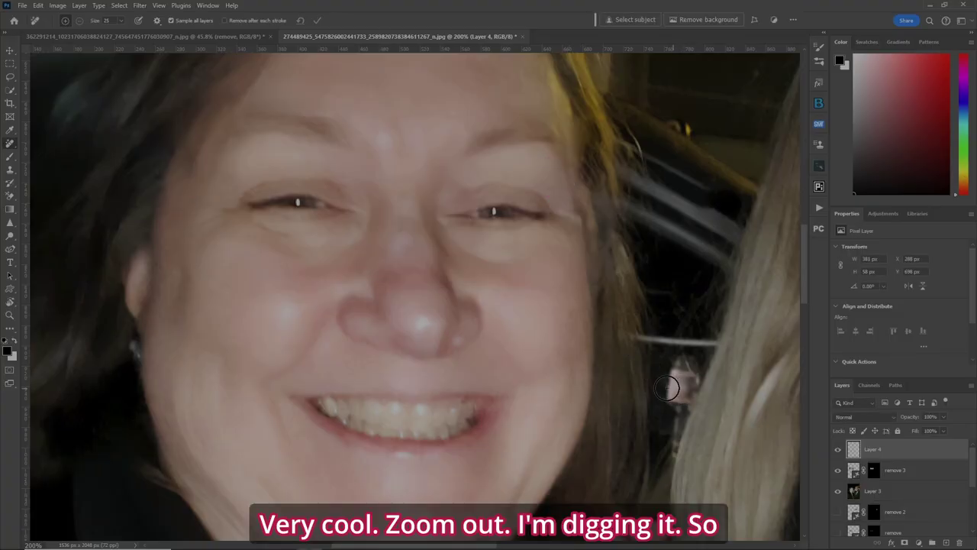
Group Layer 3 through Layer 4 as 'GIRL 1', then hide the group to reveal the original glasses.
key("ctrl+0")
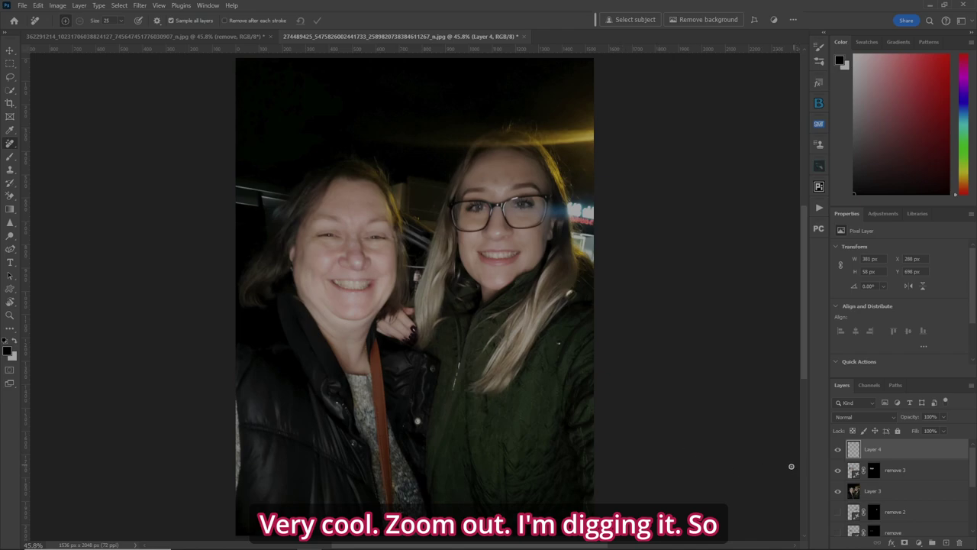
left_click(918, 492, "shift")
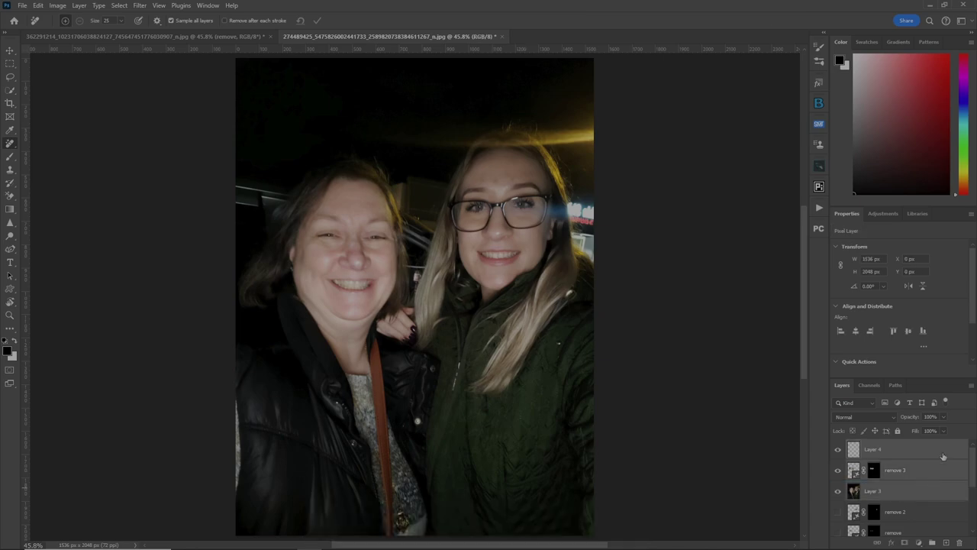
key("alt+l")
key("n")
key("g")
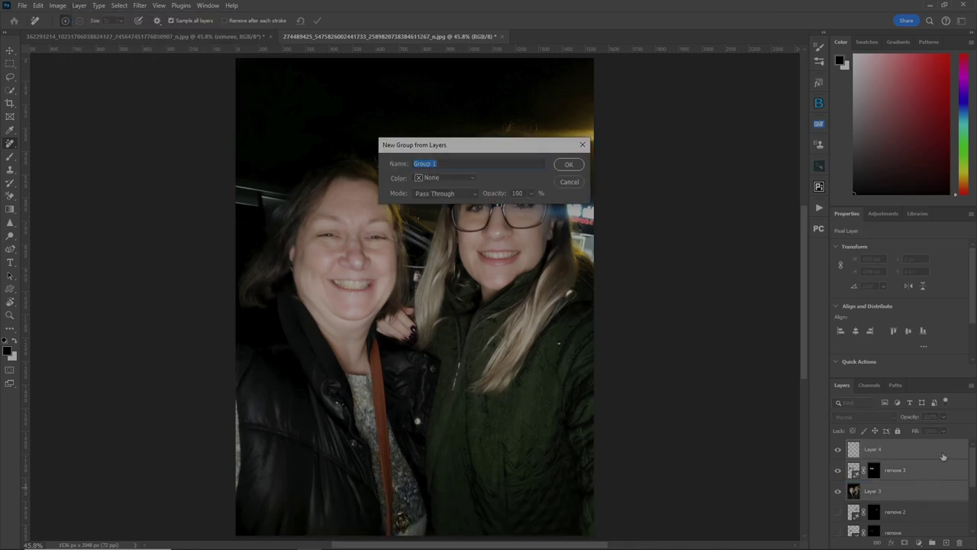
type("GIRL ")
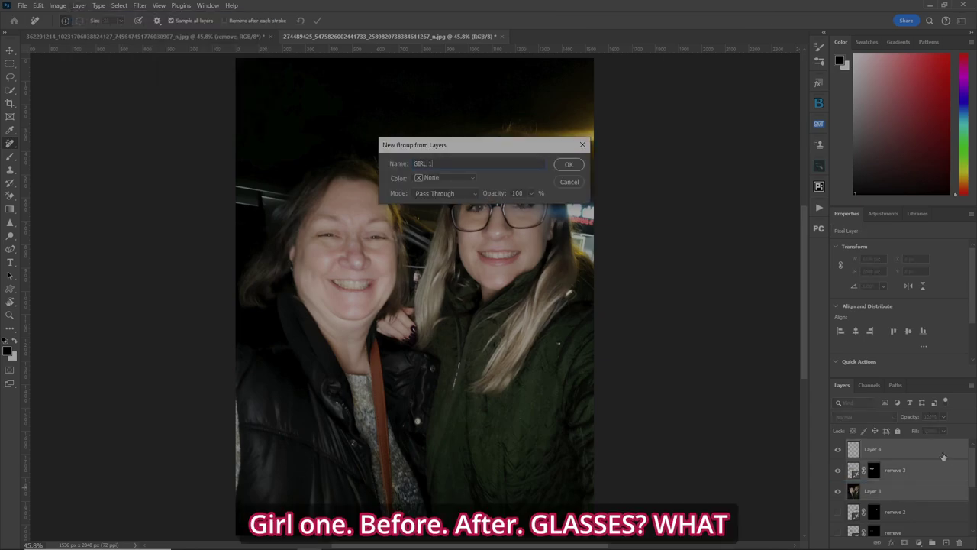
type("1")
key("Return")
left_click(839, 447)
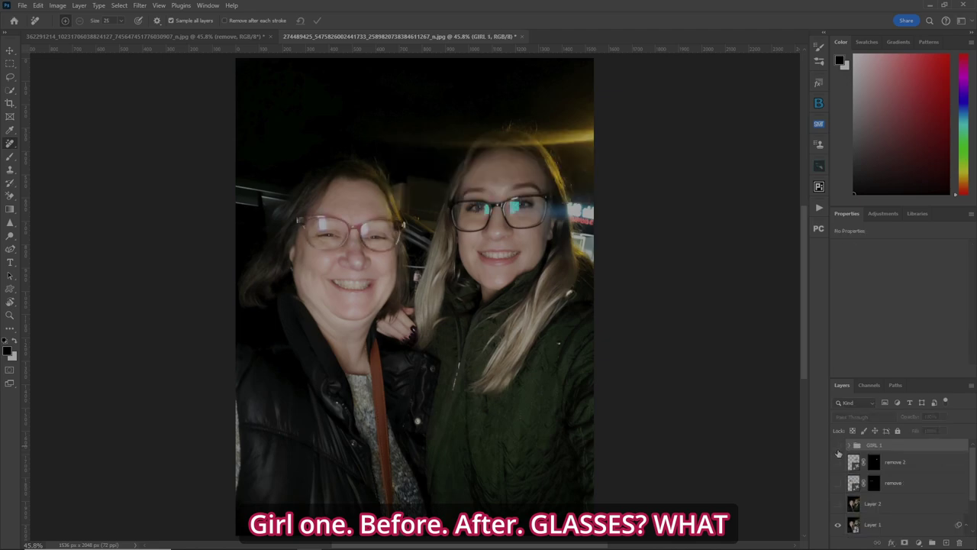
Show GIRL 1 again, stamp all visible layers into Layer 5, and zoom to the younger woman's face.
left_click(837, 449)
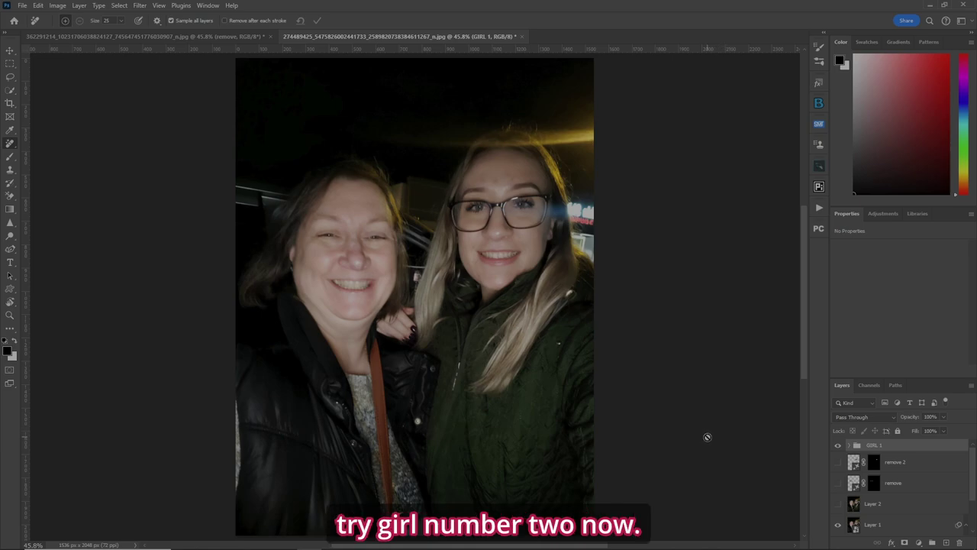
key("ctrl+alt+shift+e")
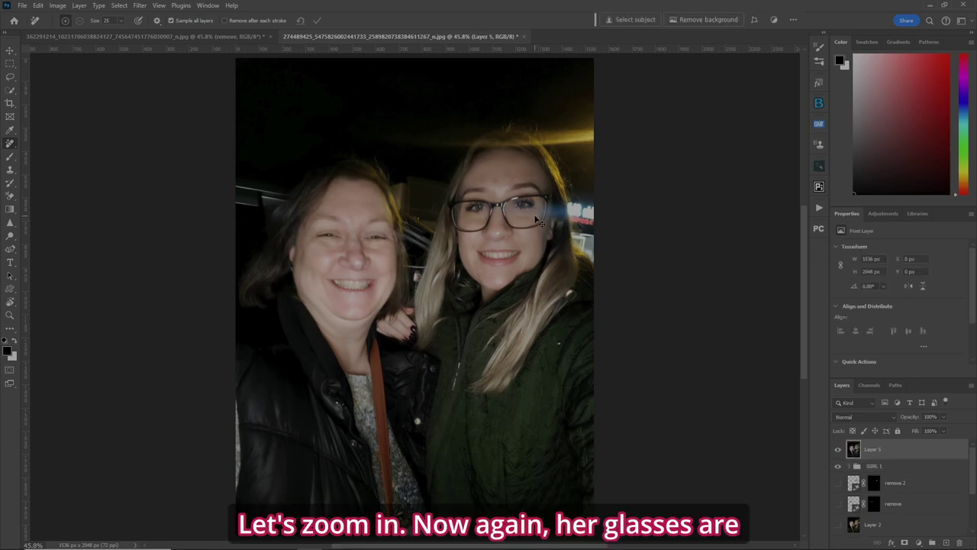
key("ctrl+plus")
key("ctrl+plus")
key("ctrl+plus")
key("ctrl+plus")
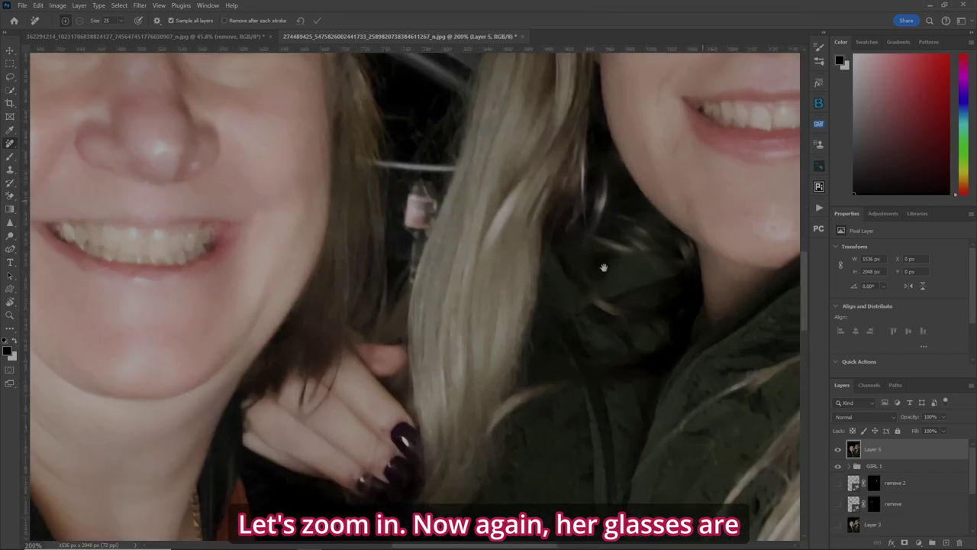
left_click_drag(604, 261, 418, 421)
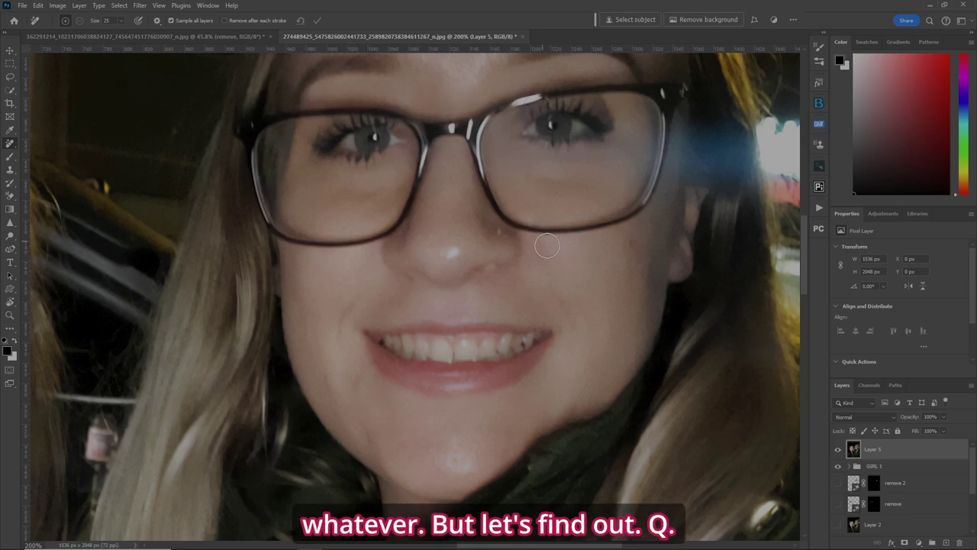
Brush Quick Mask paint over the younger woman's glasses, covering both rims and the nose bridge.
key("q")
key("b")
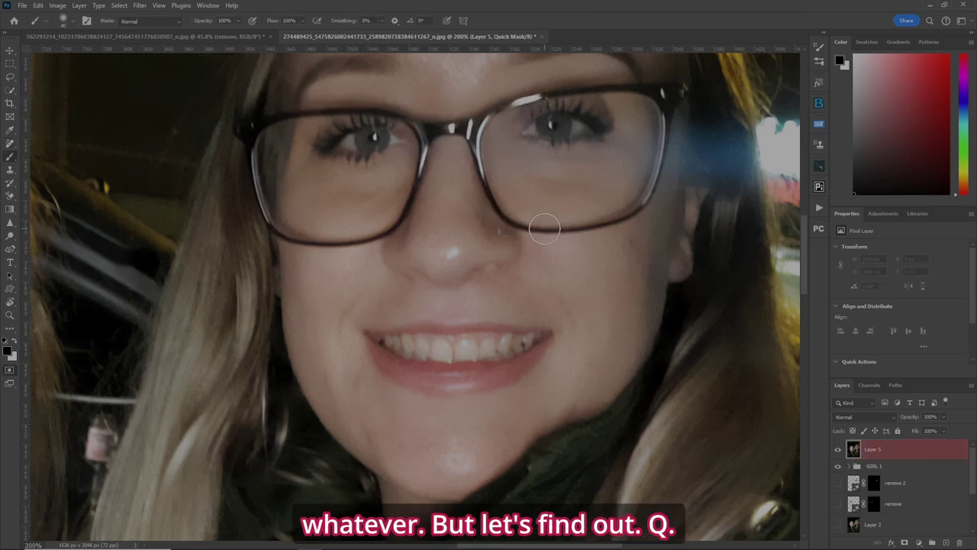
mouse_move(547, 229)
left_mouse_down()
mouse_move(629, 214)
mouse_move(647, 192)
mouse_move(674, 105)
mouse_move(695, 85)
mouse_move(552, 91)
mouse_move(488, 122)
mouse_move(479, 146)
mouse_move(491, 194)
mouse_move(504, 211)
mouse_move(551, 228)
left_mouse_up()
mouse_move(472, 130)
left_mouse_down()
mouse_move(424, 131)
mouse_move(404, 206)
mouse_move(368, 235)
mouse_move(332, 242)
mouse_move(302, 240)
mouse_move(269, 220)
mouse_move(260, 166)
mouse_move(242, 133)
mouse_move(356, 105)
mouse_move(404, 108)
mouse_move(431, 125)
mouse_move(484, 115)
left_mouse_up()
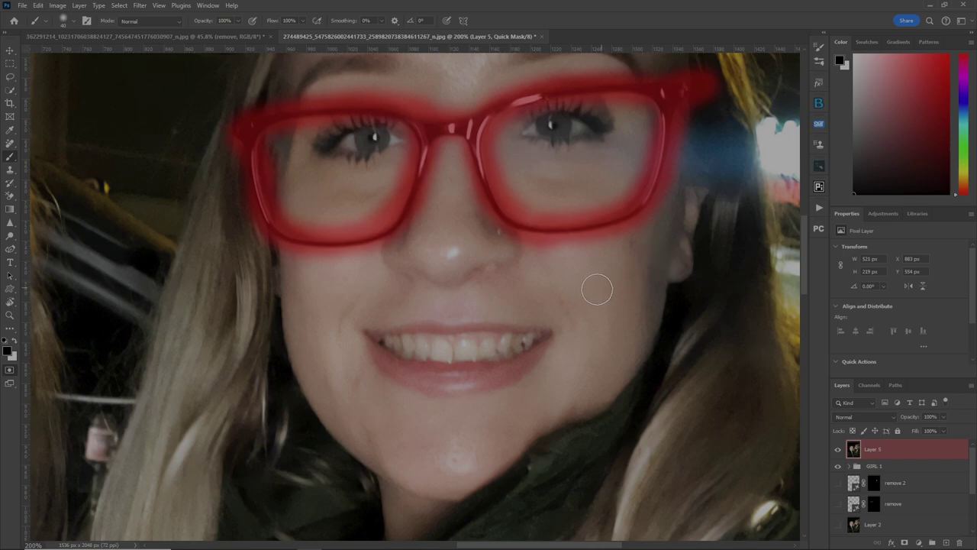
Convert the mask to a selection and run Generative Fill with the prompt 'remove'.
key("q")
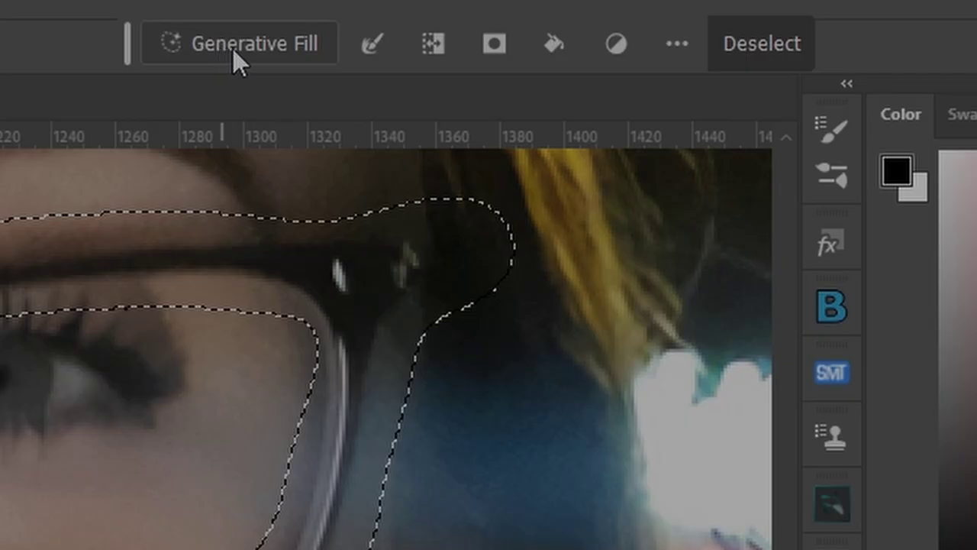
left_click(631, 21)
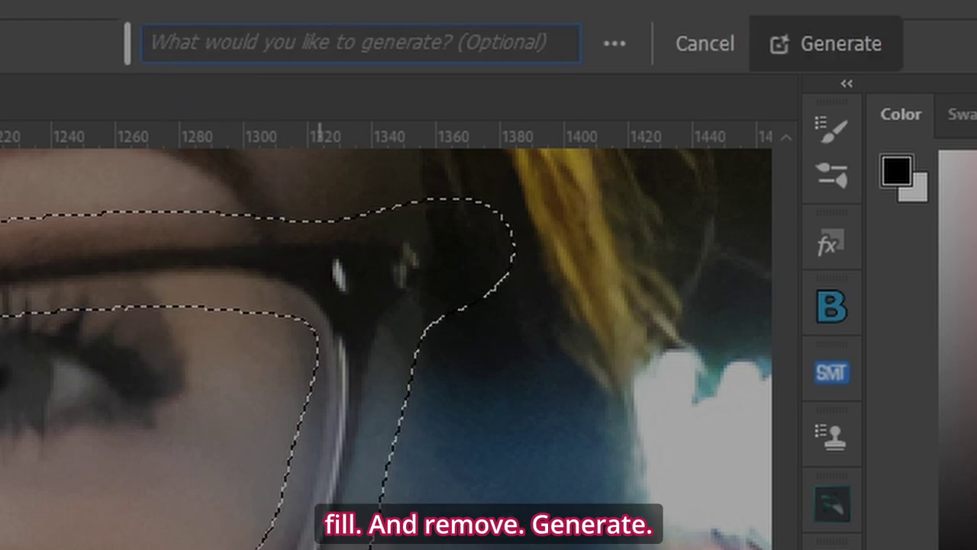
type("rem")
type("ove")
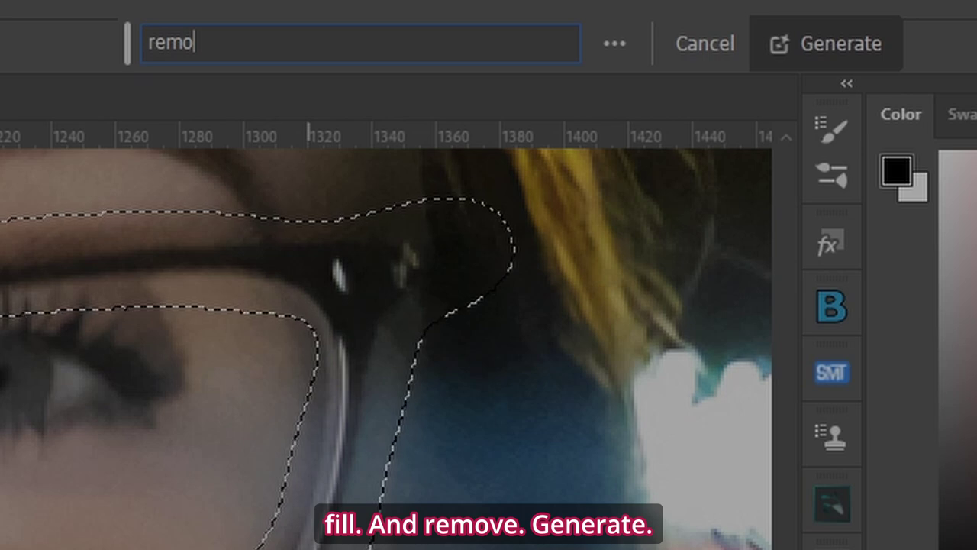
left_click(840, 42)
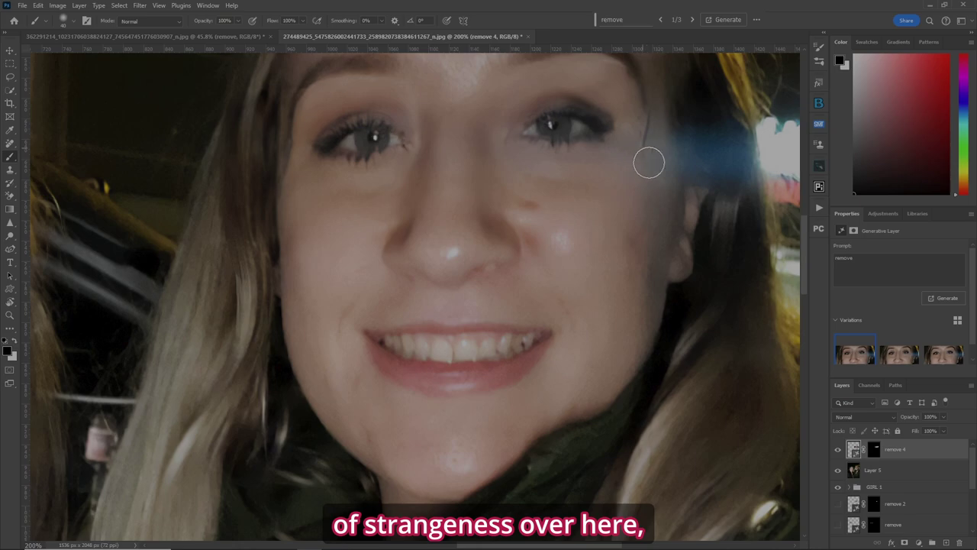
Compare the second and third generated variations and keep the second.
left_click(905, 358)
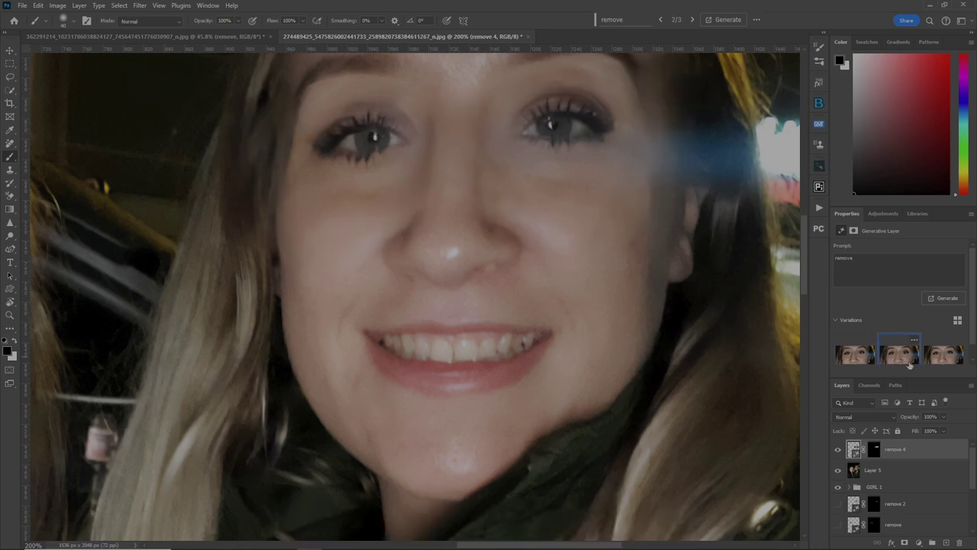
left_click(950, 362)
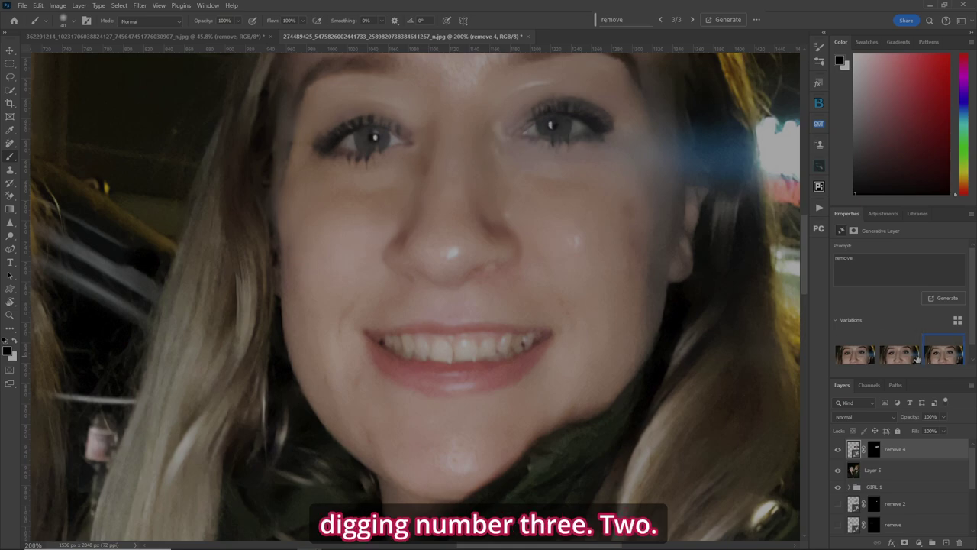
left_click(916, 357)
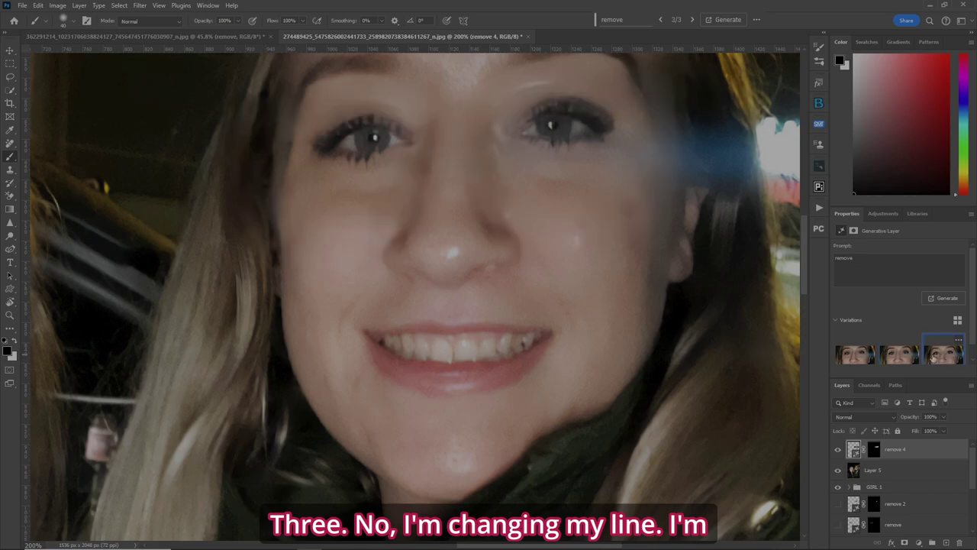
left_click(905, 357)
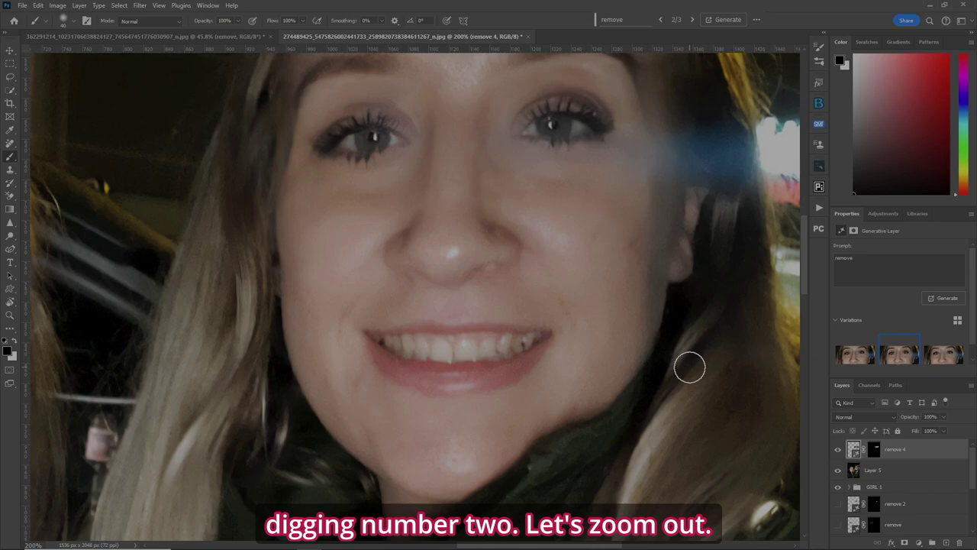
Fit the photo on screen and toggle the remove 4 layer off and on to compare.
key("ctrl+0")
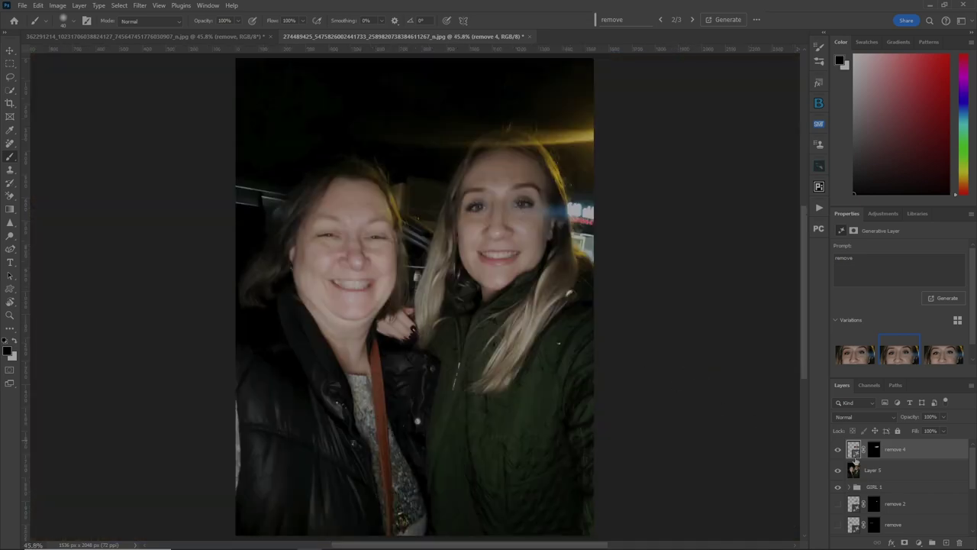
left_click(838, 450)
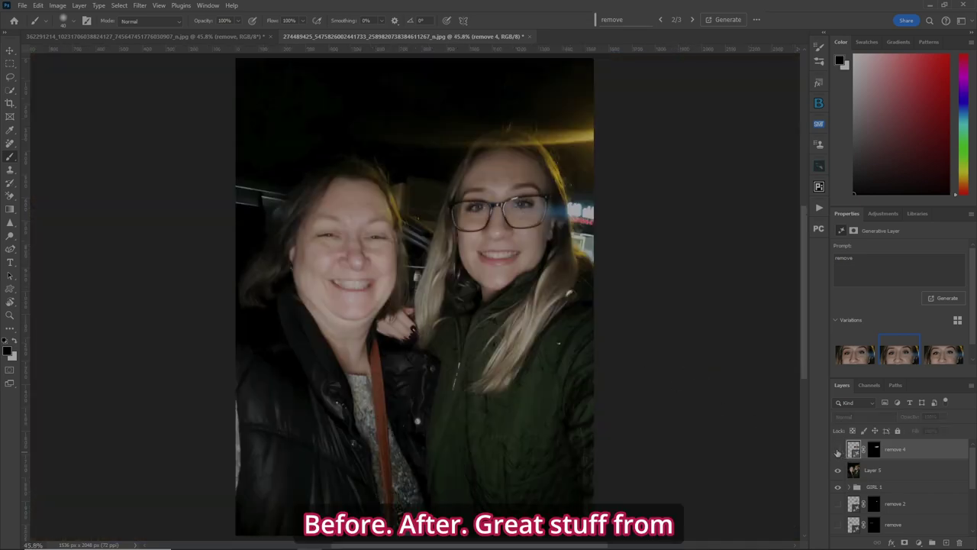
left_click(838, 452)
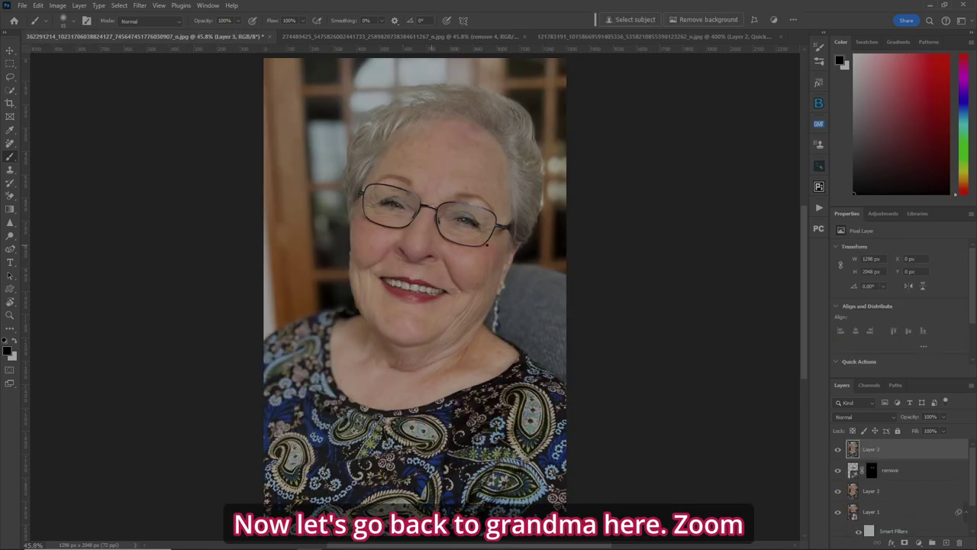
Zoom in on the grandmother's face and enter Quick Mask mode.
key("ctrl+plus")
key("ctrl+plus")
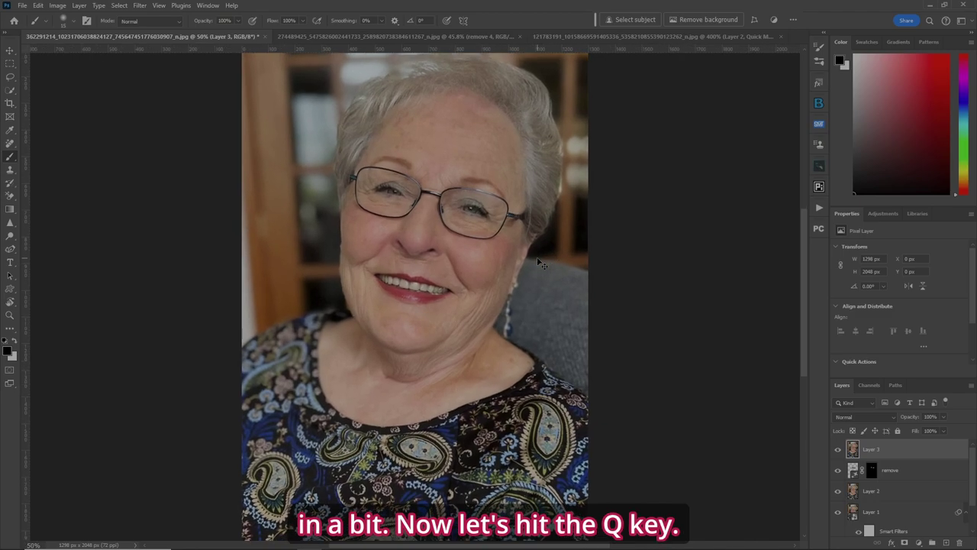
key("ctrl+plus")
scroll(482, 239, "up", 2)
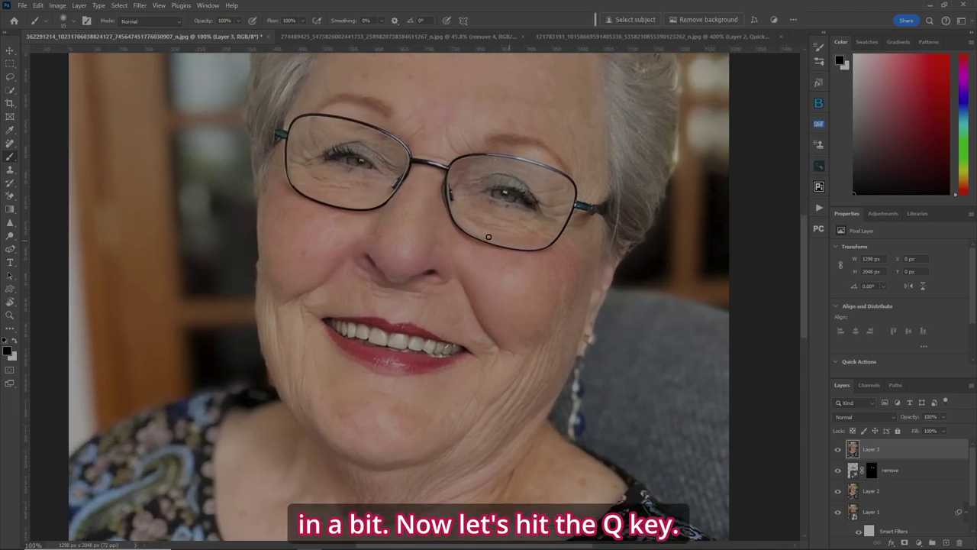
key("q")
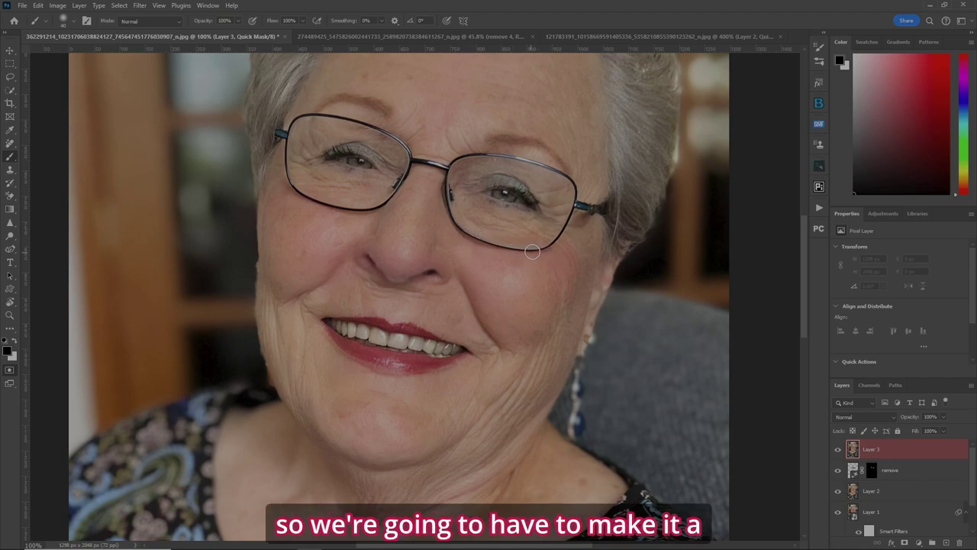
Paint Quick Mask over the grandmother's lens rims and nose bridge, then convert it to a selection.
mouse_move(535, 249)
left_mouse_down()
mouse_move(472, 244)
mouse_move(453, 226)
mouse_move(465, 236)
mouse_move(448, 198)
mouse_move(459, 163)
mouse_move(523, 156)
mouse_move(560, 172)
mouse_move(580, 202)
mouse_move(539, 246)
mouse_move(580, 206)
mouse_move(616, 204)
mouse_move(572, 217)
left_mouse_up()
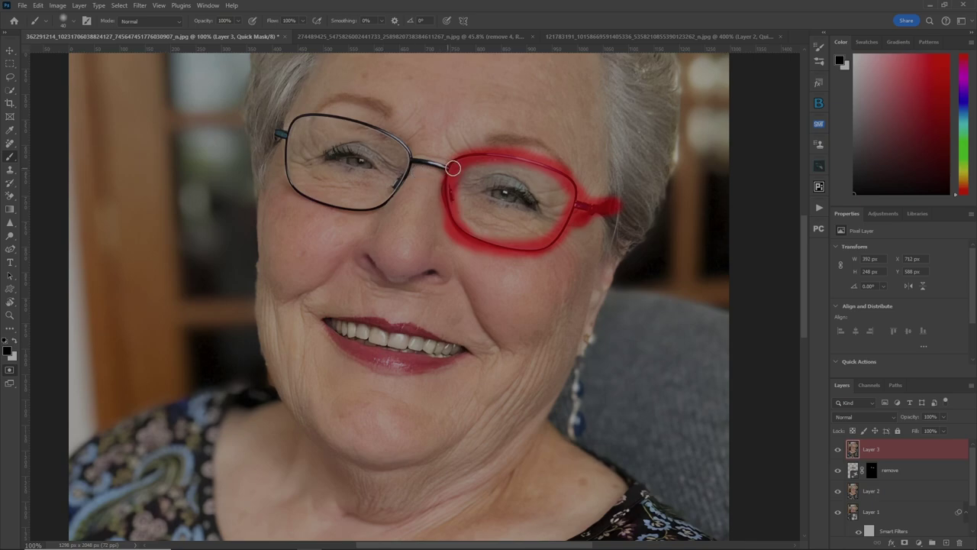
mouse_move(452, 168)
left_mouse_down()
mouse_move(414, 160)
mouse_move(373, 210)
mouse_move(350, 211)
mouse_move(294, 184)
mouse_move(278, 133)
mouse_move(303, 119)
mouse_move(344, 120)
mouse_move(402, 137)
mouse_move(410, 159)
mouse_move(393, 183)
mouse_move(411, 167)
left_mouse_up()
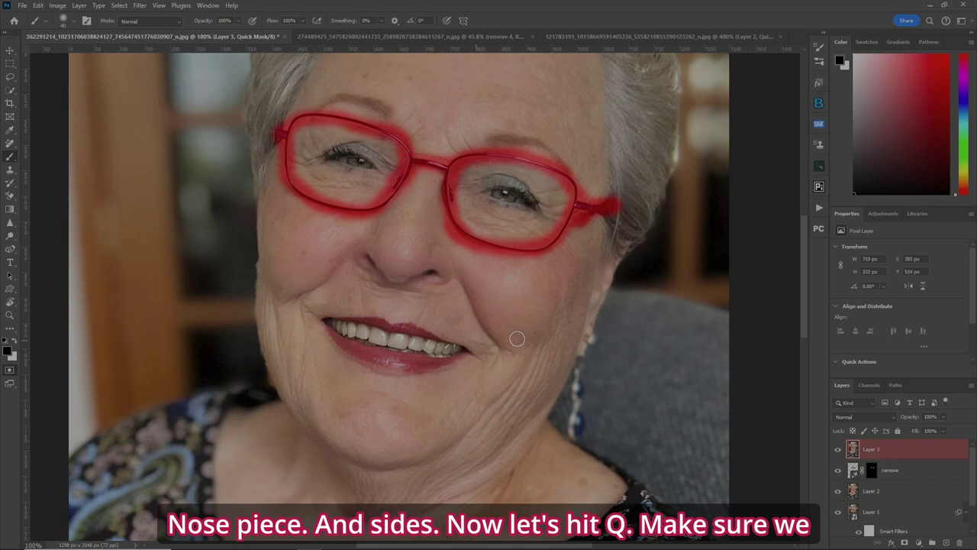
key("q")
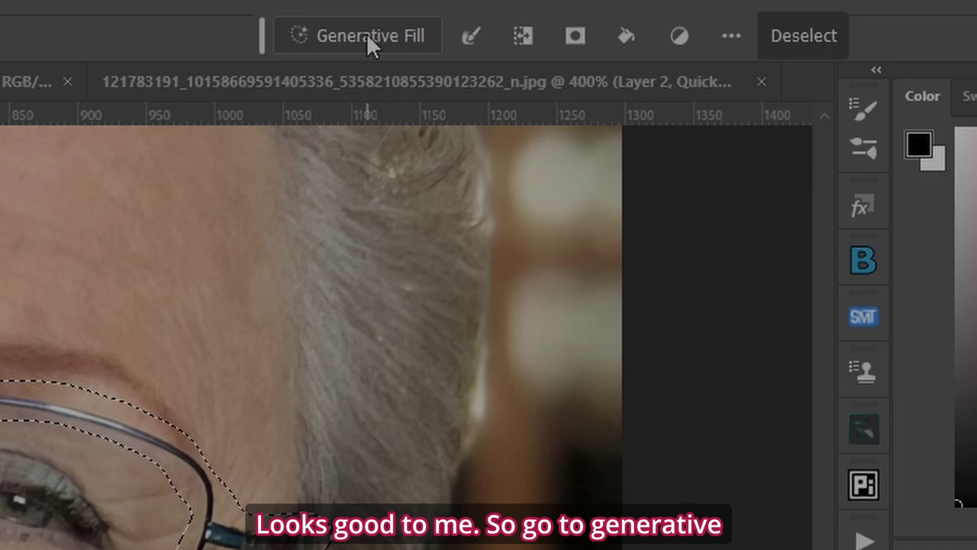
Run Generative Fill on the grandmother's glasses selection with the prompt 'remove'.
left_click(366, 34)
type("remove")
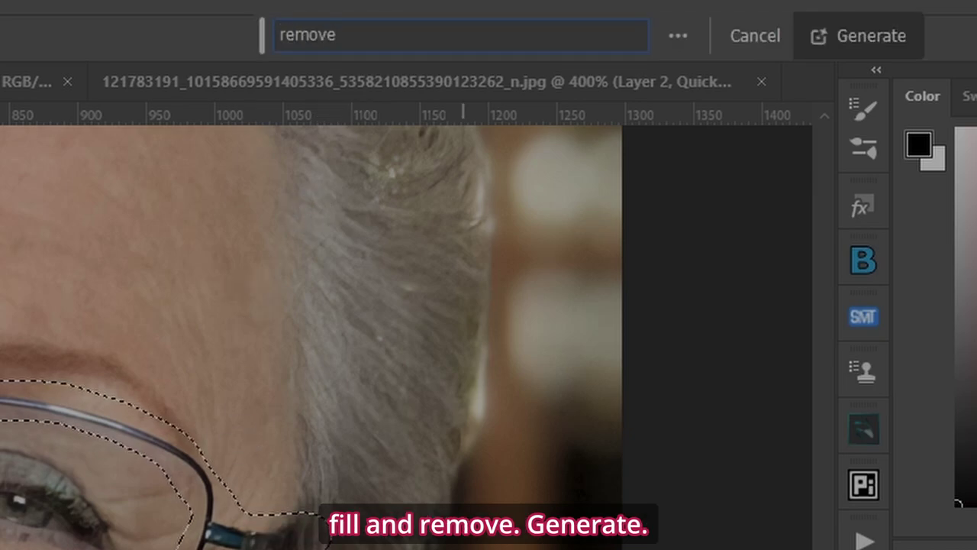
left_click(862, 36)
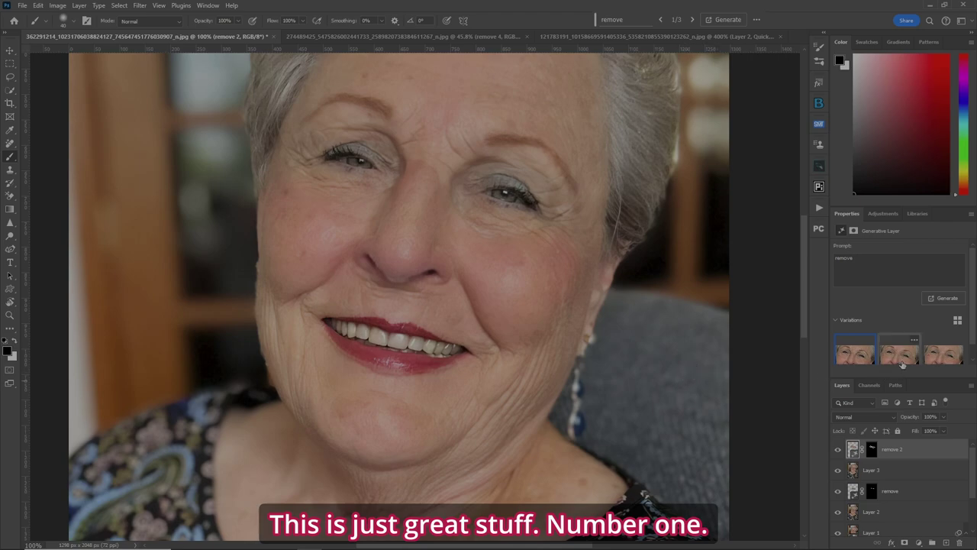
Compare the second and third generated variations and settle on the second.
left_click(905, 359)
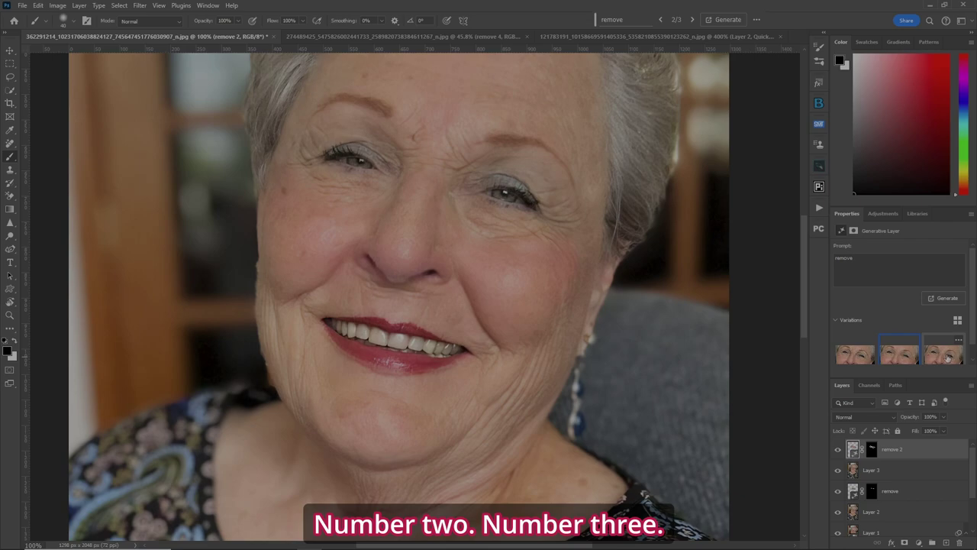
left_click(946, 357)
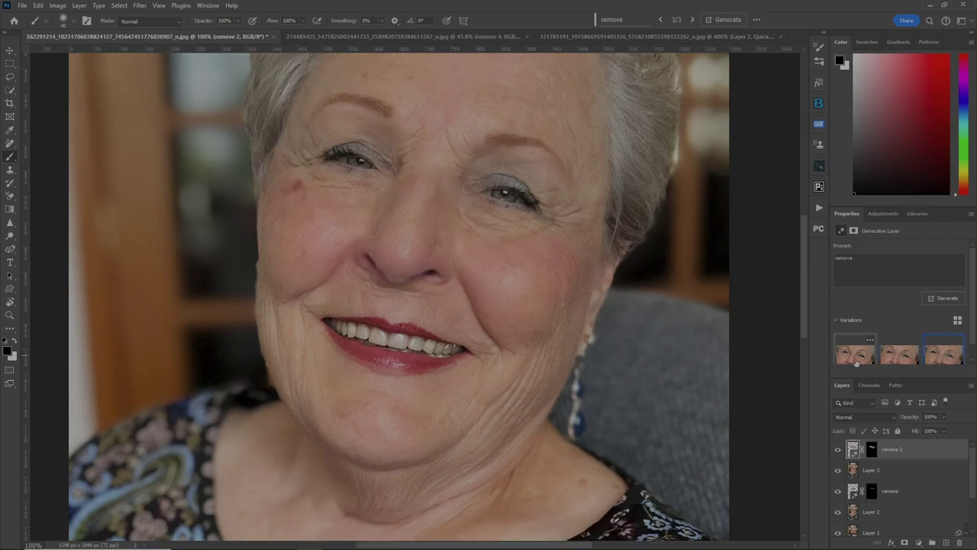
left_click(899, 355)
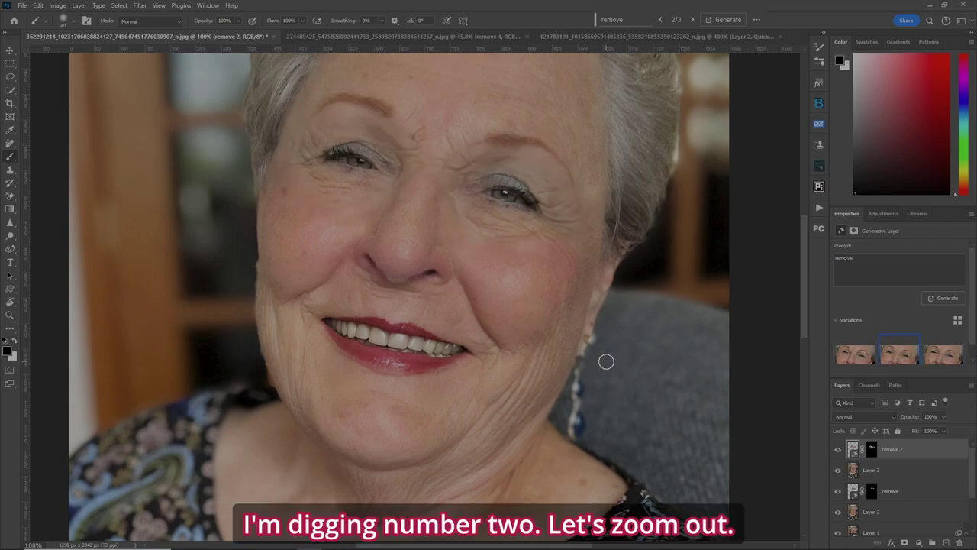
Fit the portrait on screen and toggle the remove 2 layer off and on twice to compare.
key("ctrl+0")
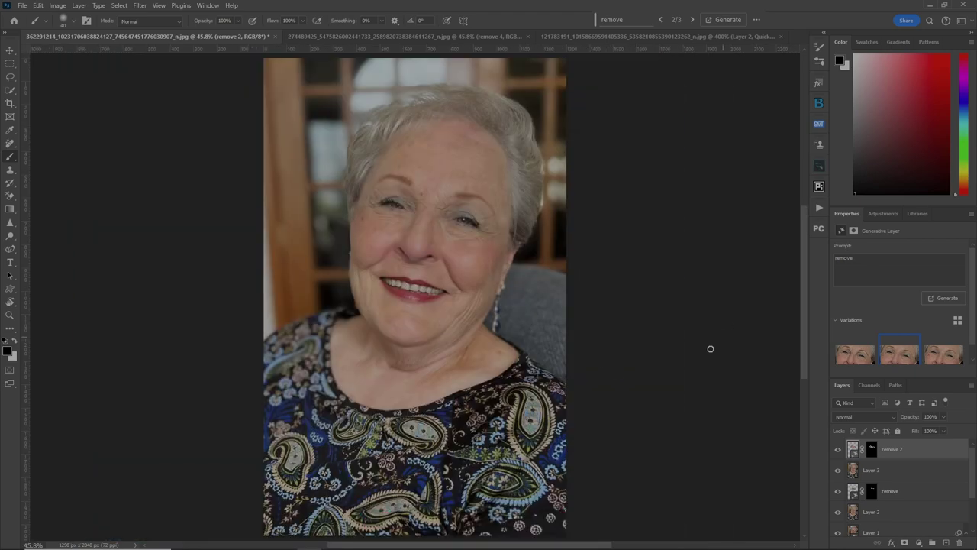
left_click(837, 449)
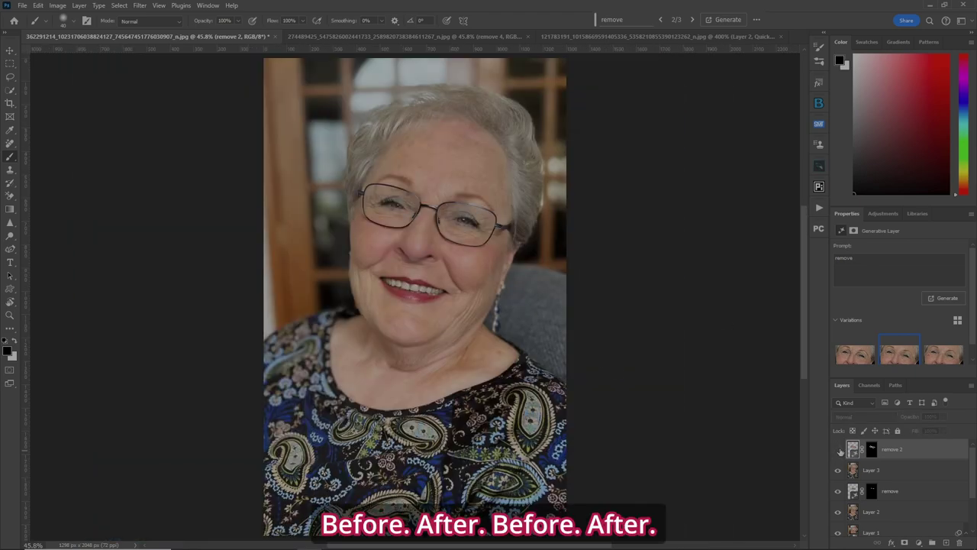
left_click(838, 451)
left_click(838, 451)
left_click(838, 451)
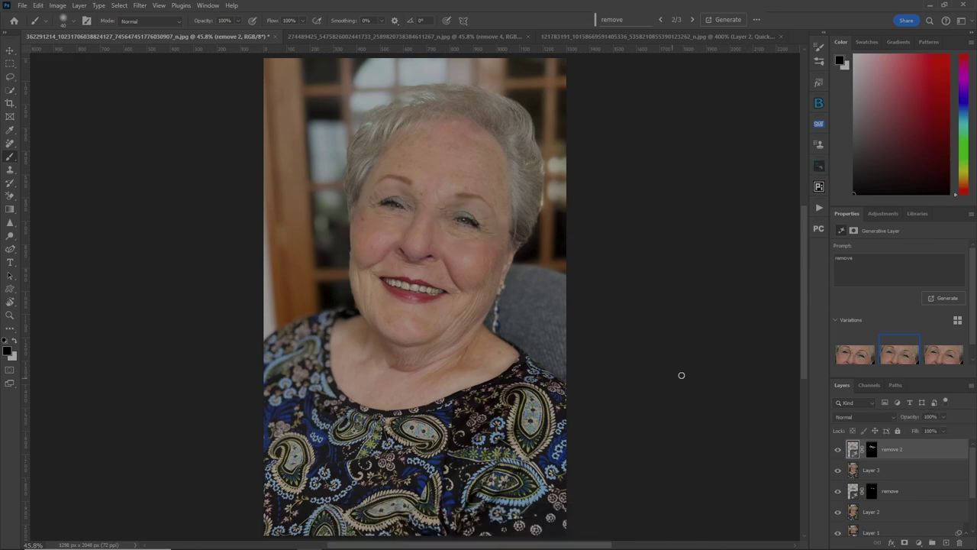